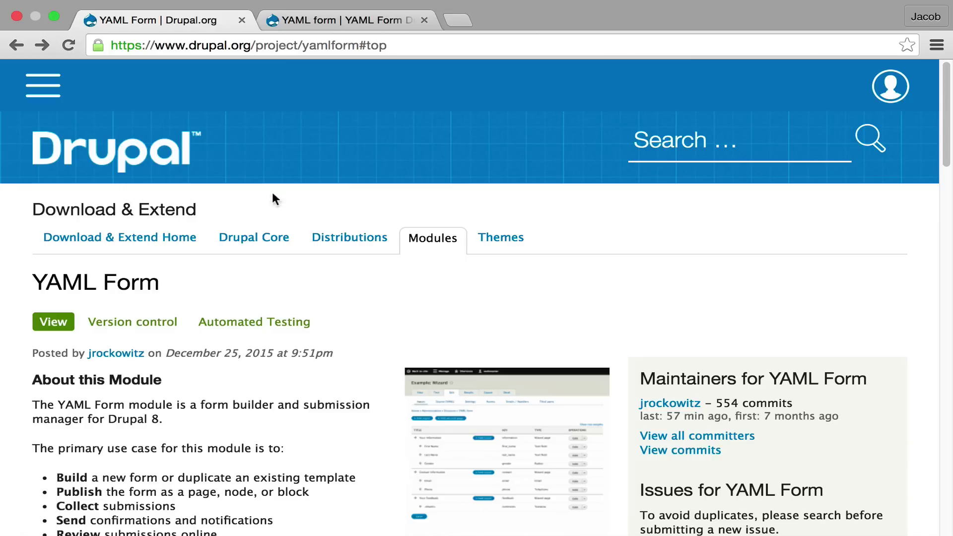
Scroll to Resources on the YAML Form project page and follow Read documentation to yamlform.io
scroll(291, 191, "down", 5)
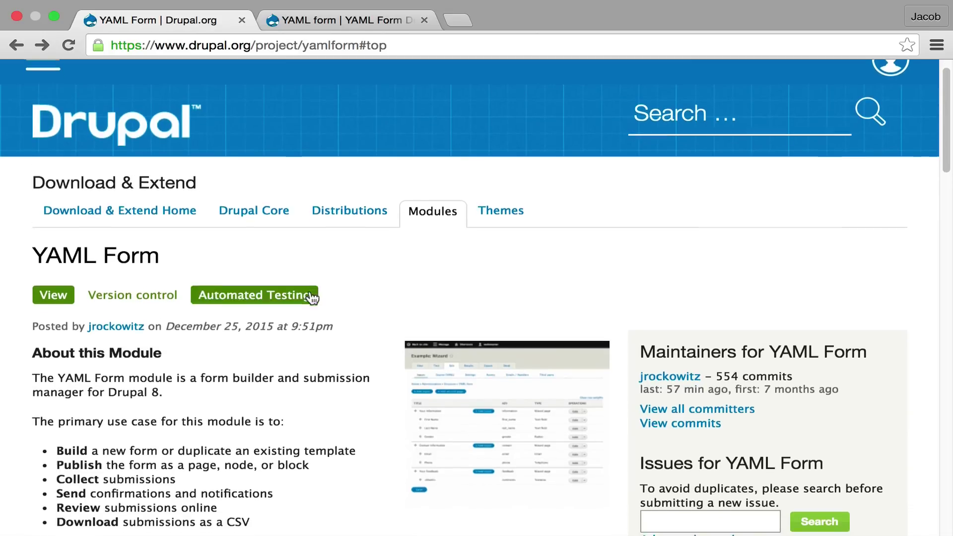
scroll(347, 301, "down", 10)
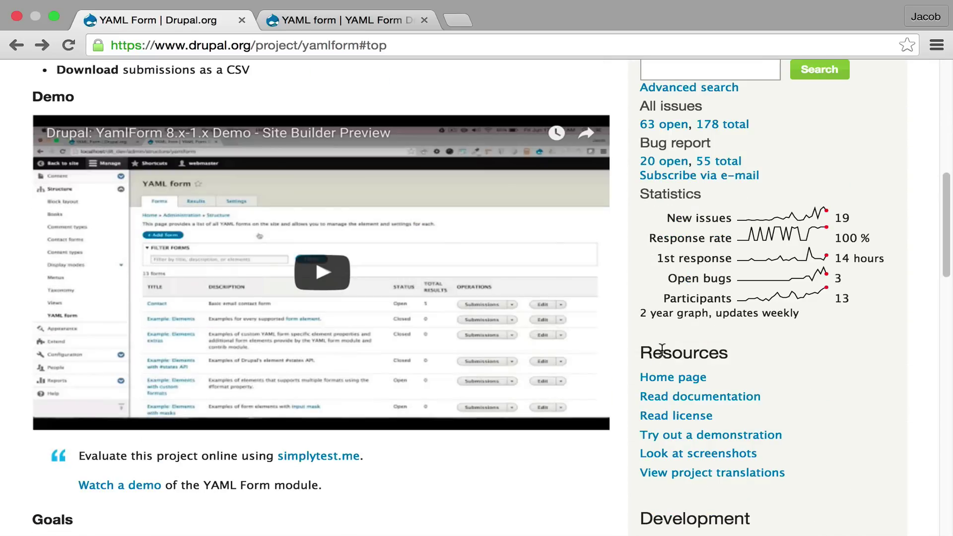
left_click(711, 396)
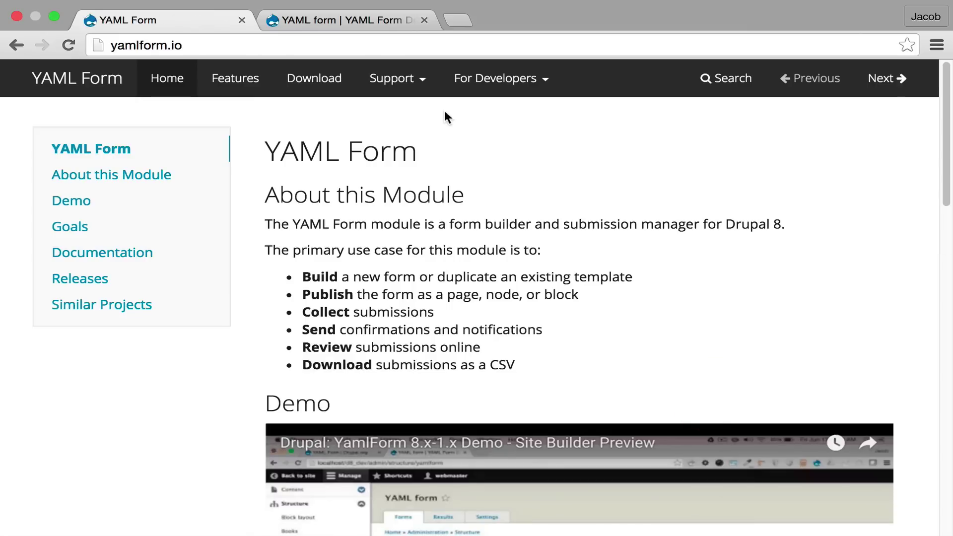
Open the 8.x-1.x Release Roadmap from the For Developers menu and scroll its Phase I items
left_click(425, 88)
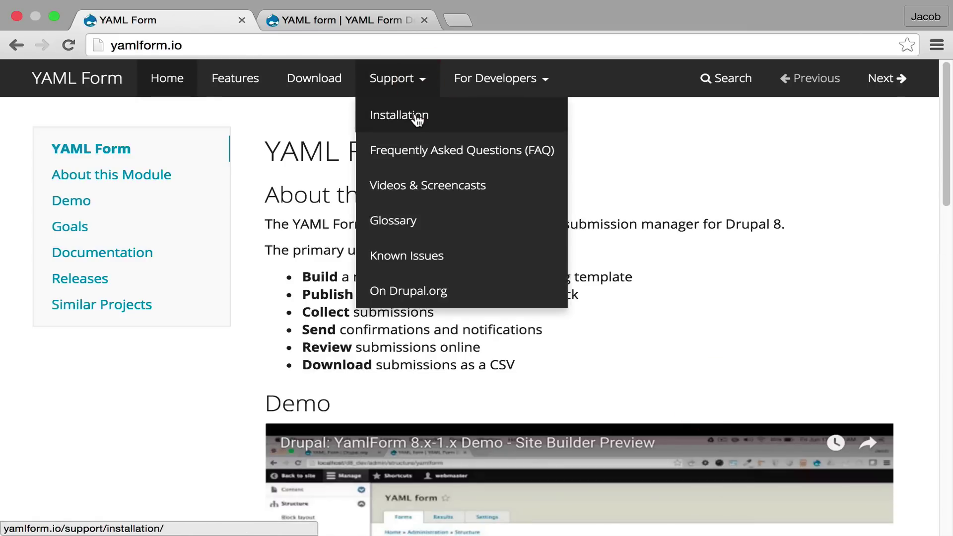
left_click(544, 85)
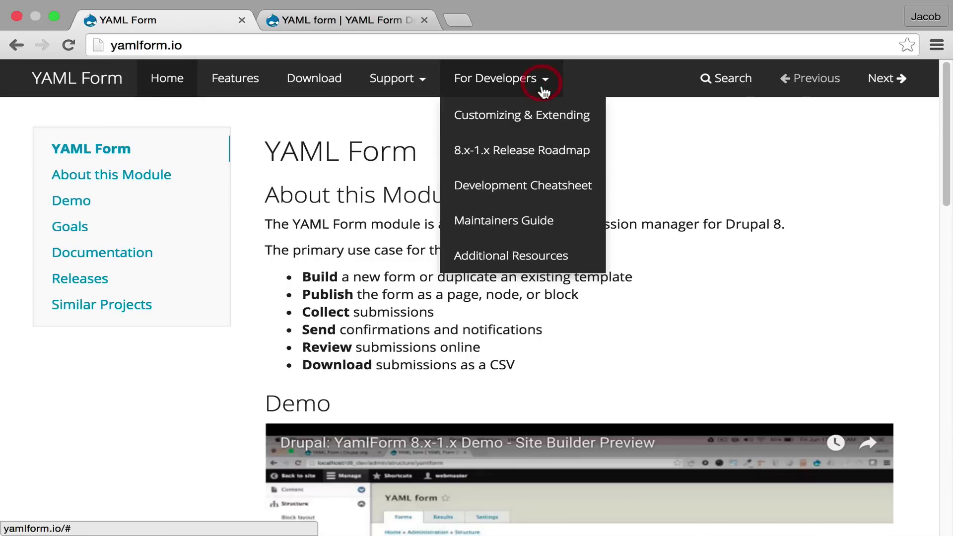
left_click(530, 152)
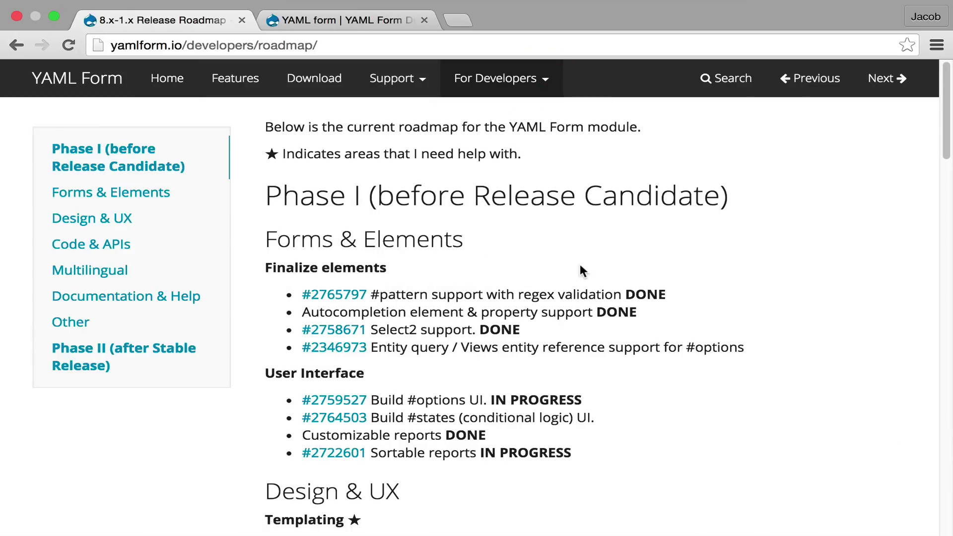
scroll(536, 258, "down", 6)
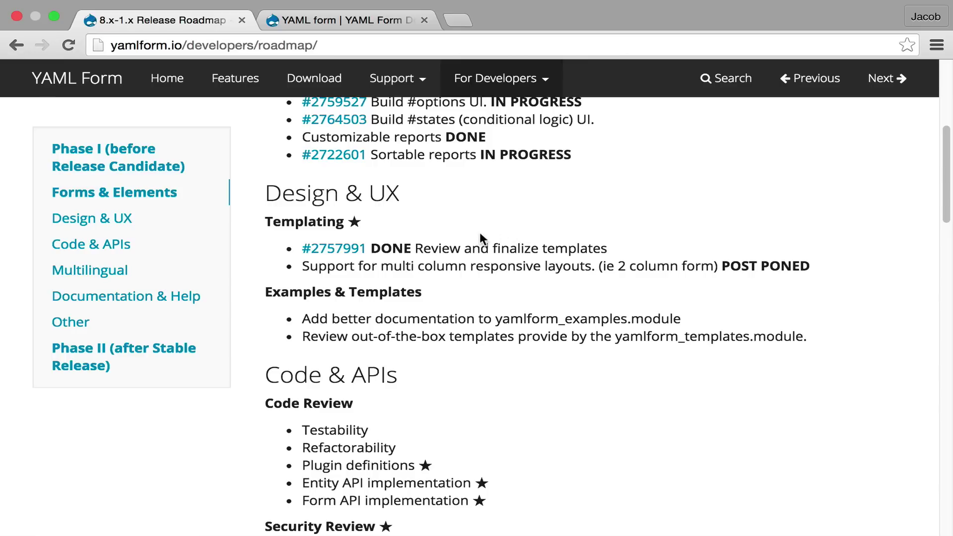
On the localhost forms list, open the Contact form and scroll through its fields
left_click(368, 17)
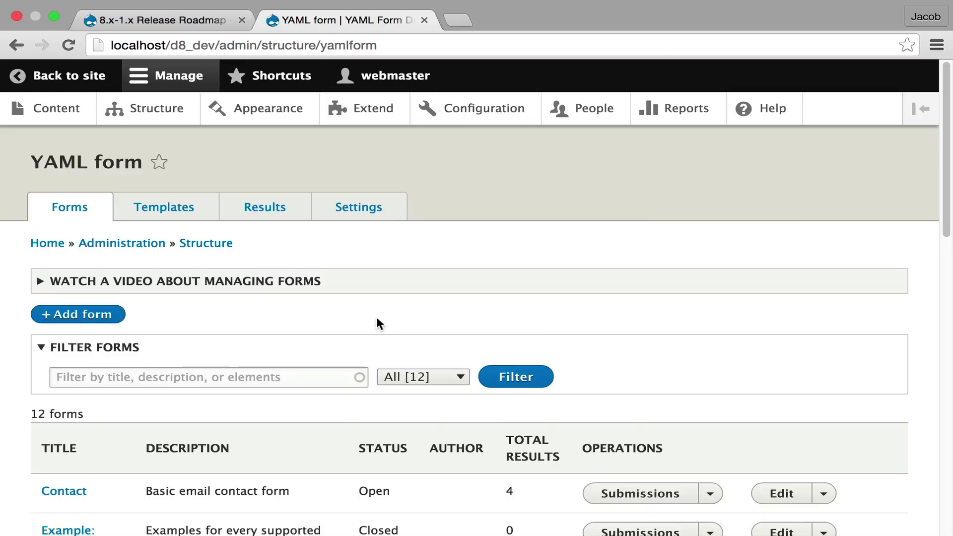
scroll(502, 238, "down", 3)
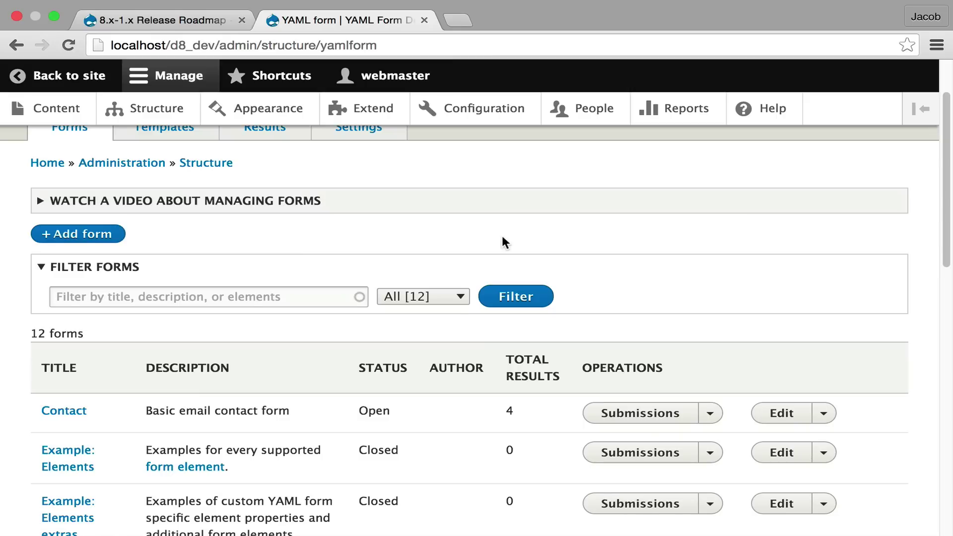
scroll(416, 234, "down", 1)
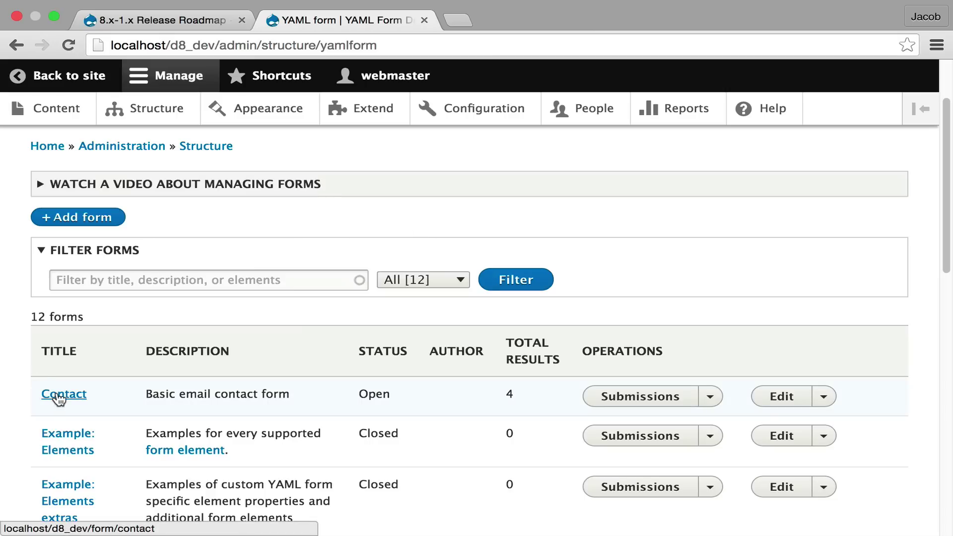
left_click(59, 394)
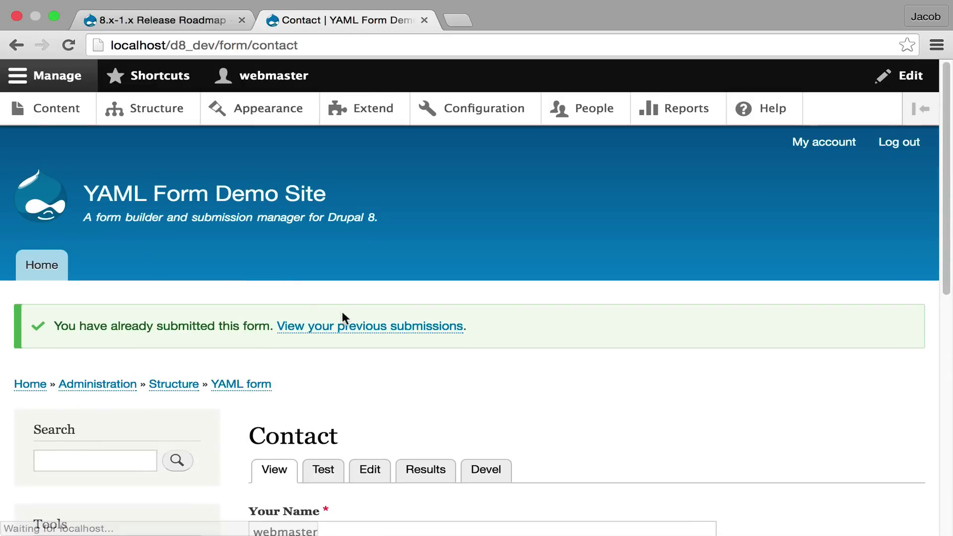
scroll(485, 376, "down", 4)
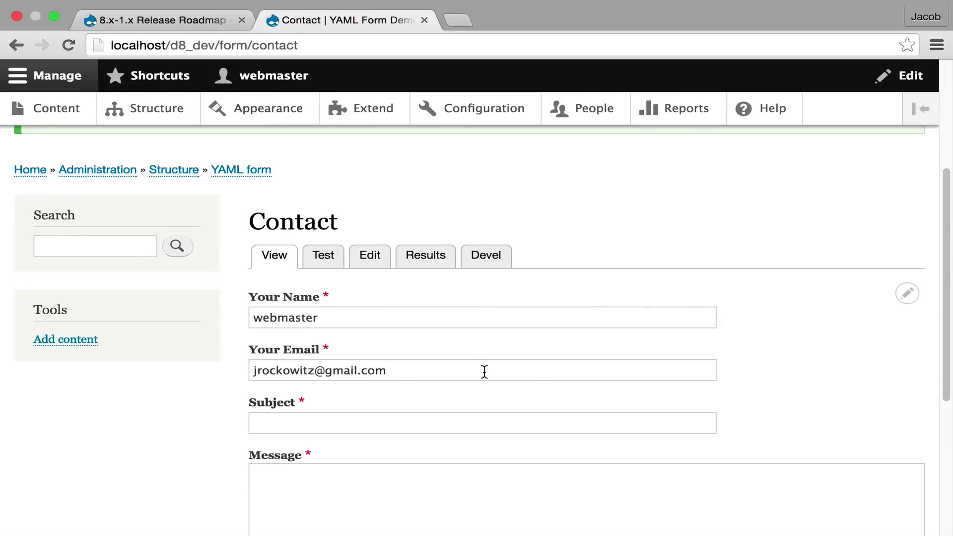
Add a Text field element to the Contact form, filtering the element list by 'Text'
left_click(370, 259)
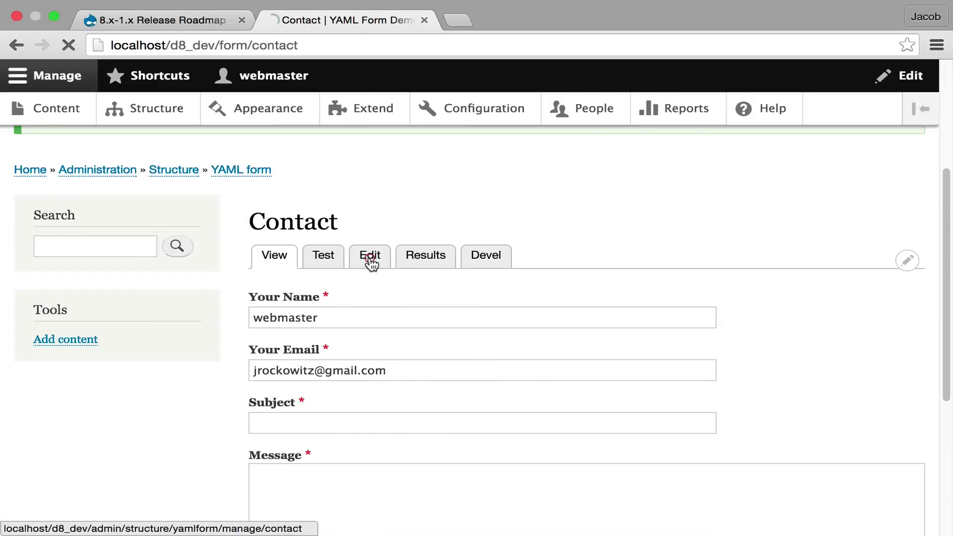
scroll(451, 359, "down", 3)
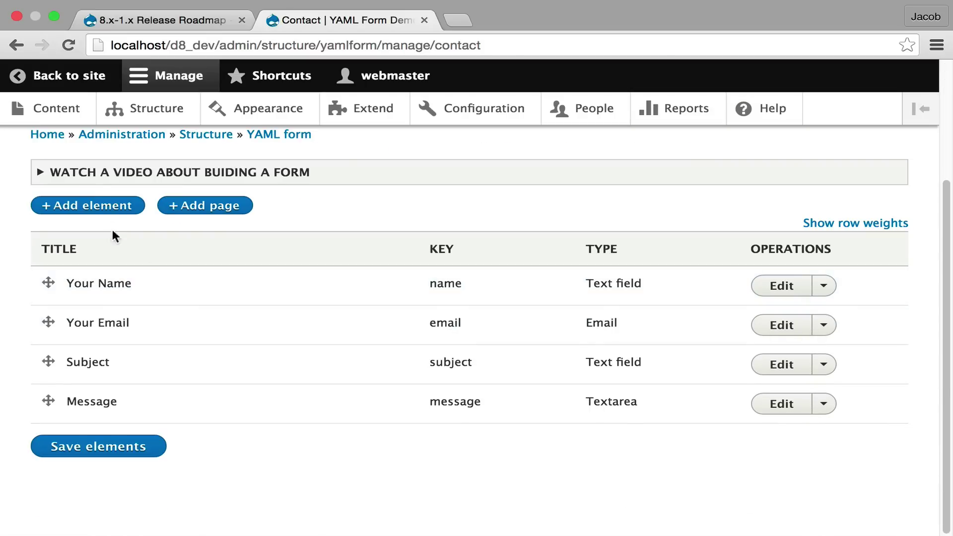
left_click(102, 206)
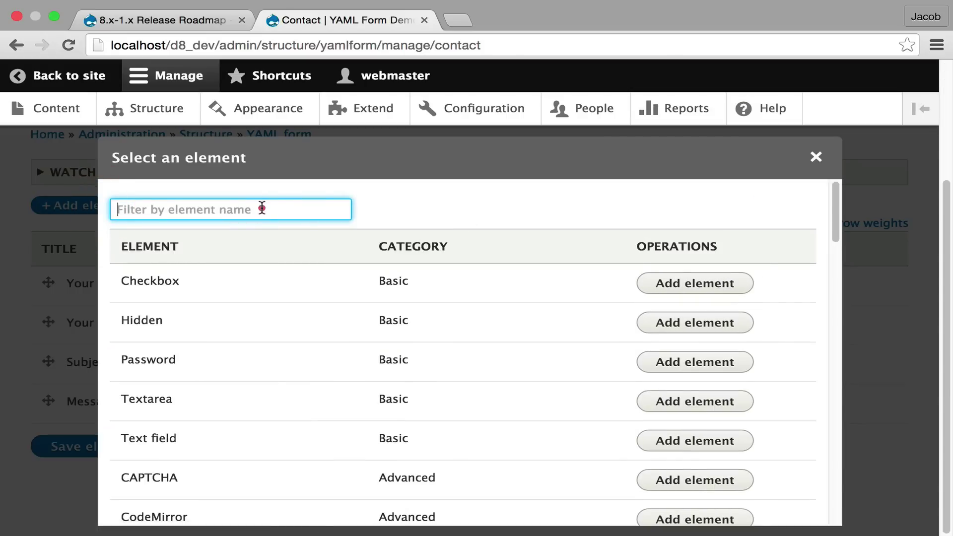
left_click(261, 207)
type("Text")
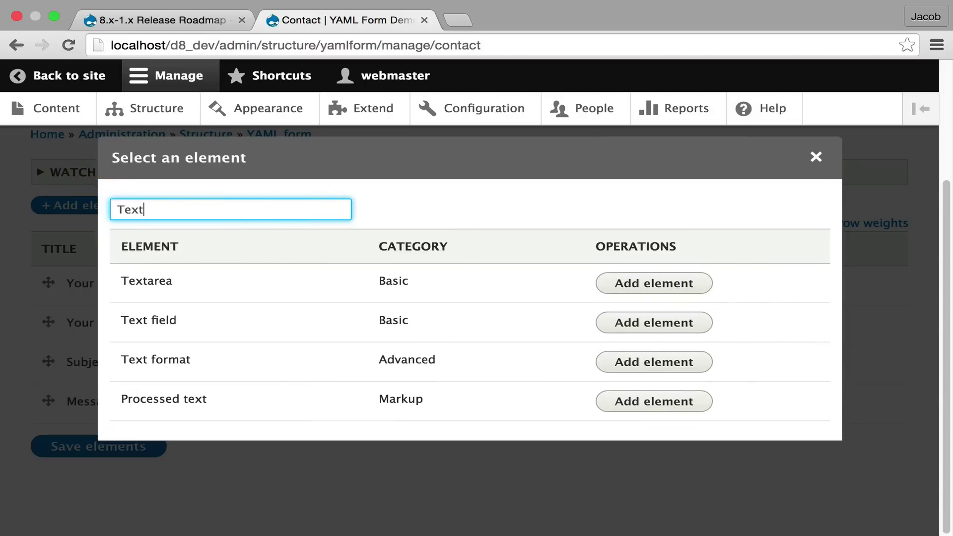
left_click(685, 317)
Title the new Text field 'Company' and save it
left_click(290, 297)
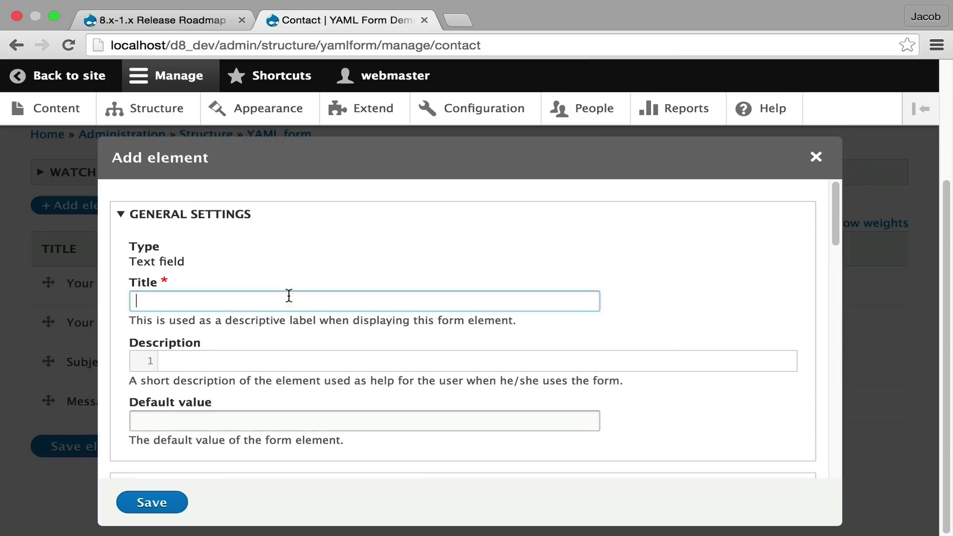
type("Com")
key("Down")
key("Return")
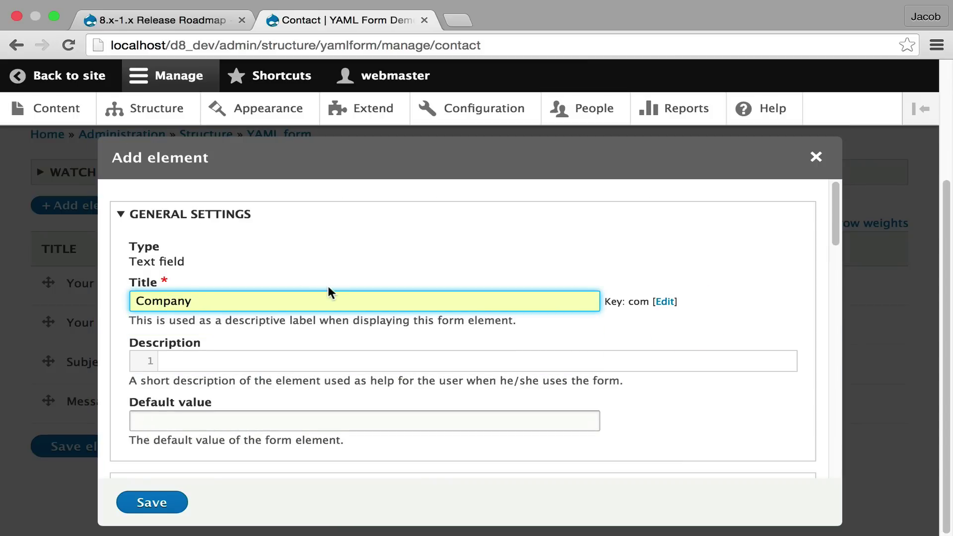
scroll(328, 288, "down", 5)
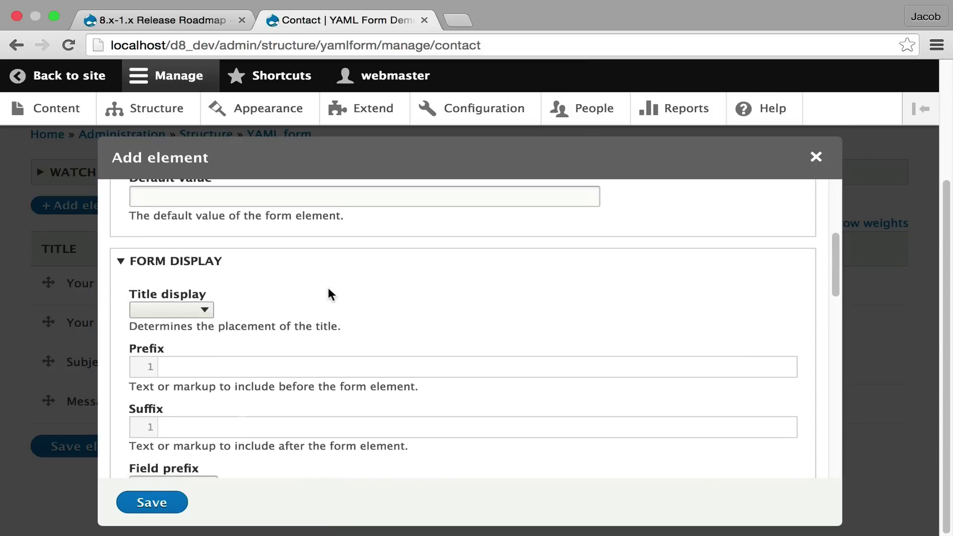
scroll(328, 295, "down", 10)
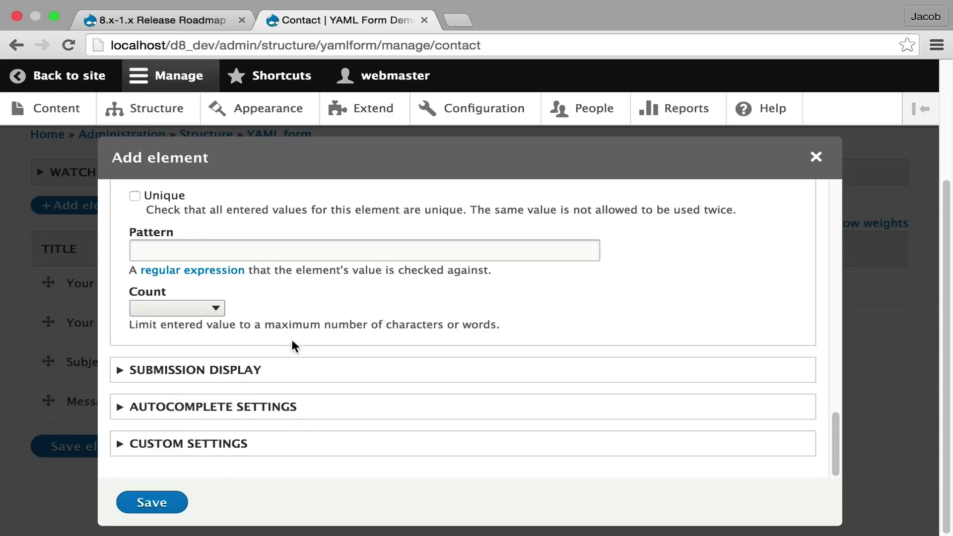
left_click(175, 502)
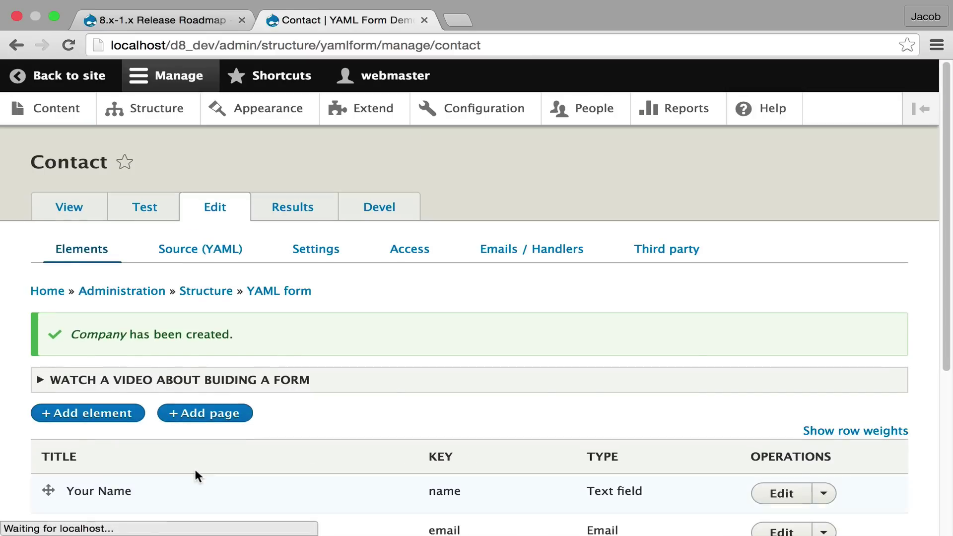
View the public Contact form to check the new Company field
scroll(194, 471, "down", 5)
scroll(192, 387, "up", 3)
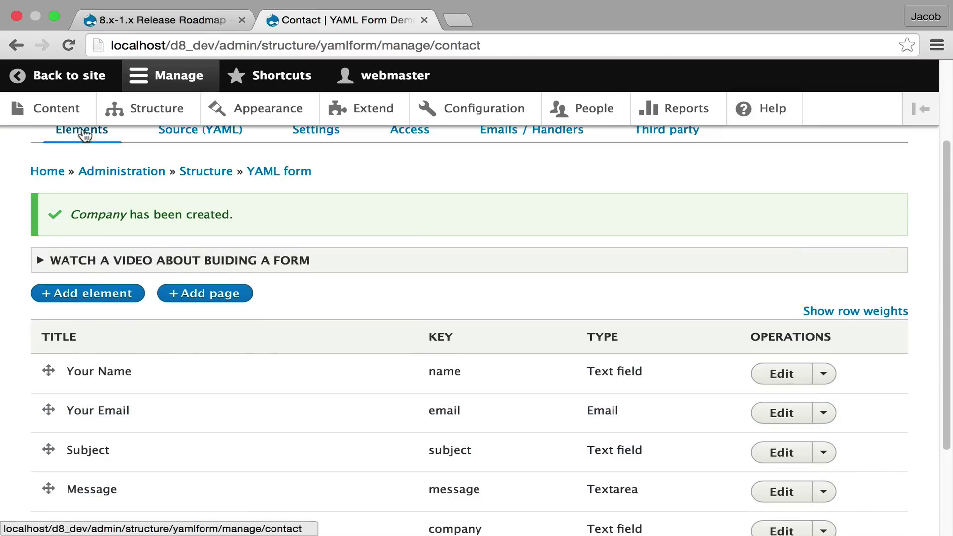
scroll(99, 164, "up", 4)
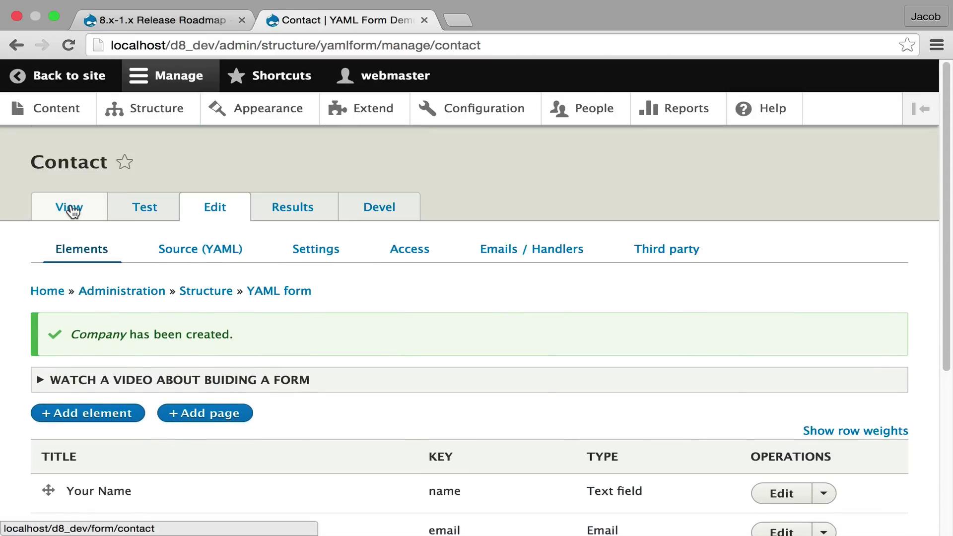
left_click(72, 210)
scroll(551, 251, "down", 10)
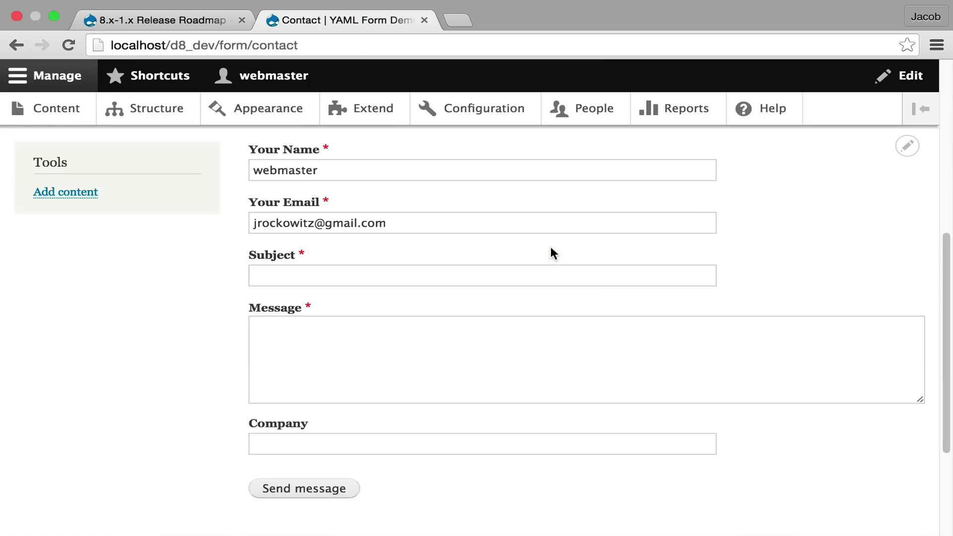
scroll(550, 246, "up", 10)
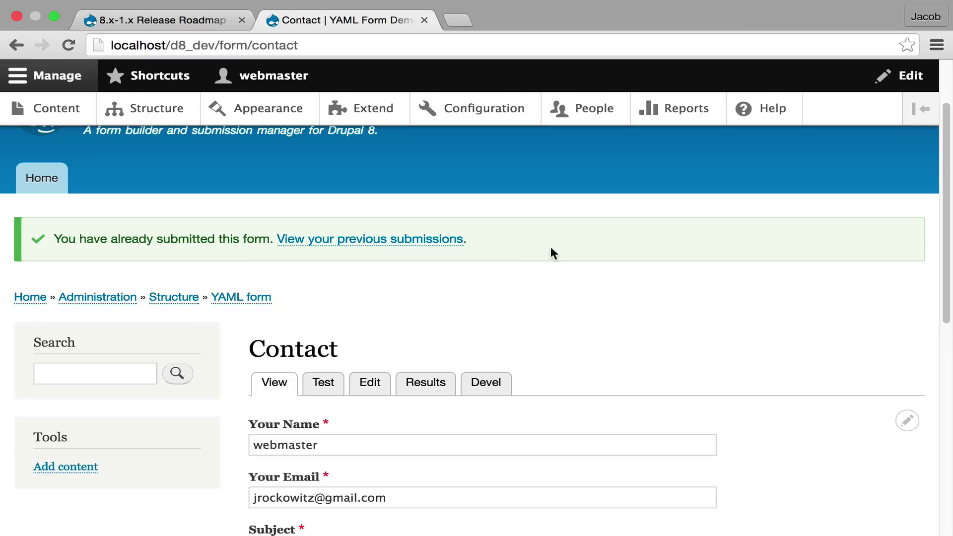
Drag the Company row up directly below Your Name in the element list
left_click(360, 378)
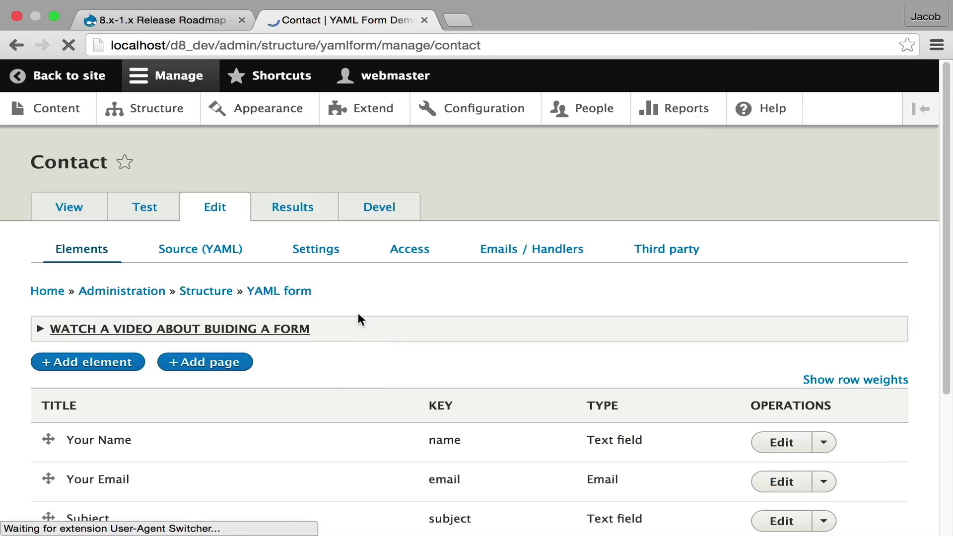
scroll(357, 323, "down", 5)
left_click_drag(53, 400, 44, 276)
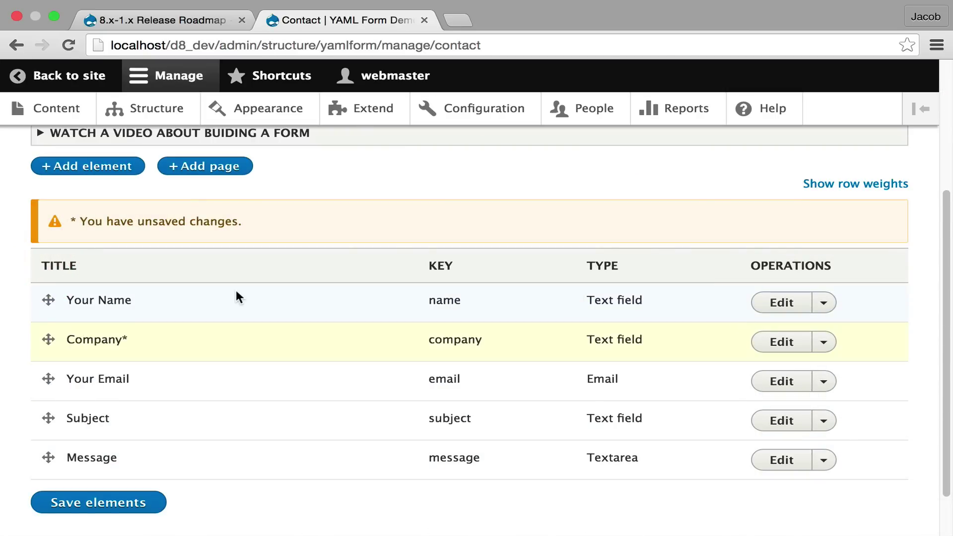
scroll(236, 292, "up", 4)
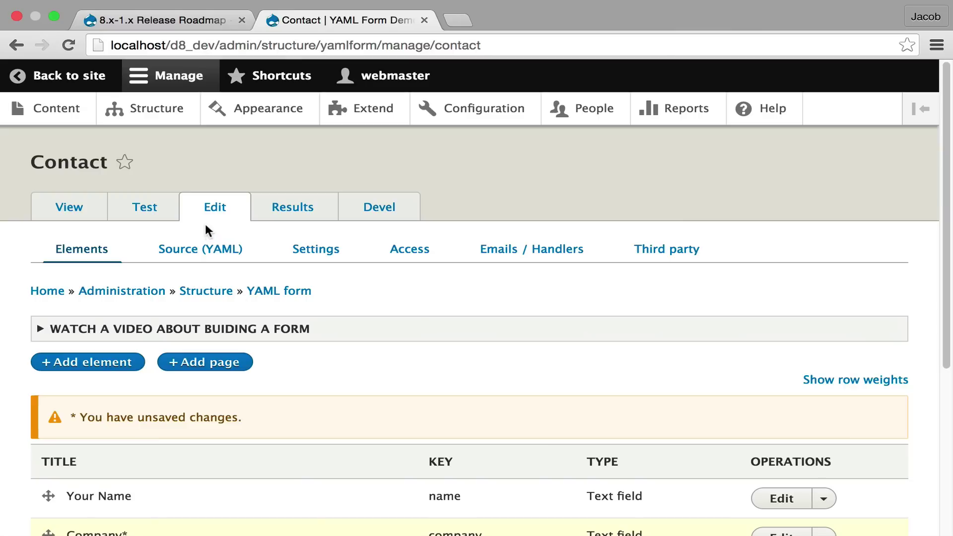
In the Source (YAML) view, move the company block from the end to just after name
left_click(208, 251)
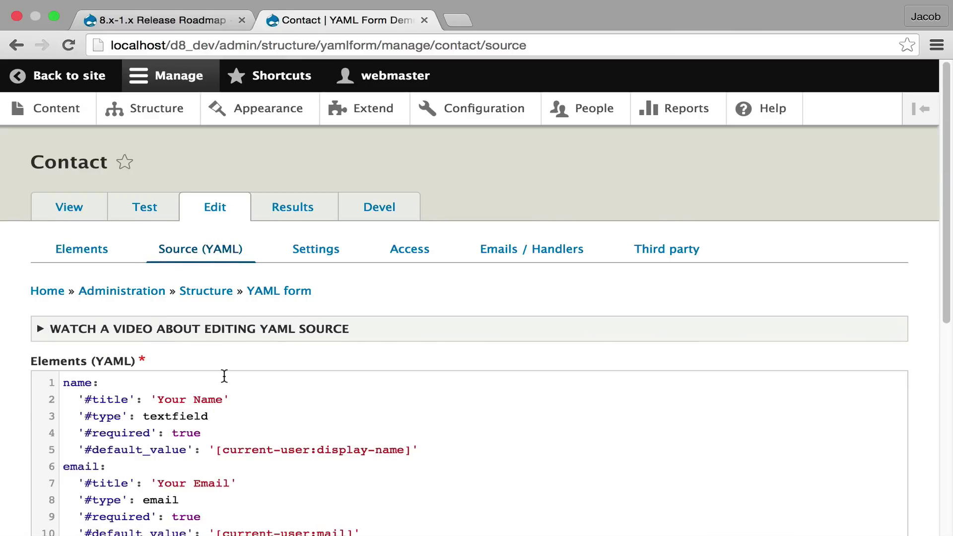
scroll(205, 388, "down", 4)
scroll(205, 387, "down", 2)
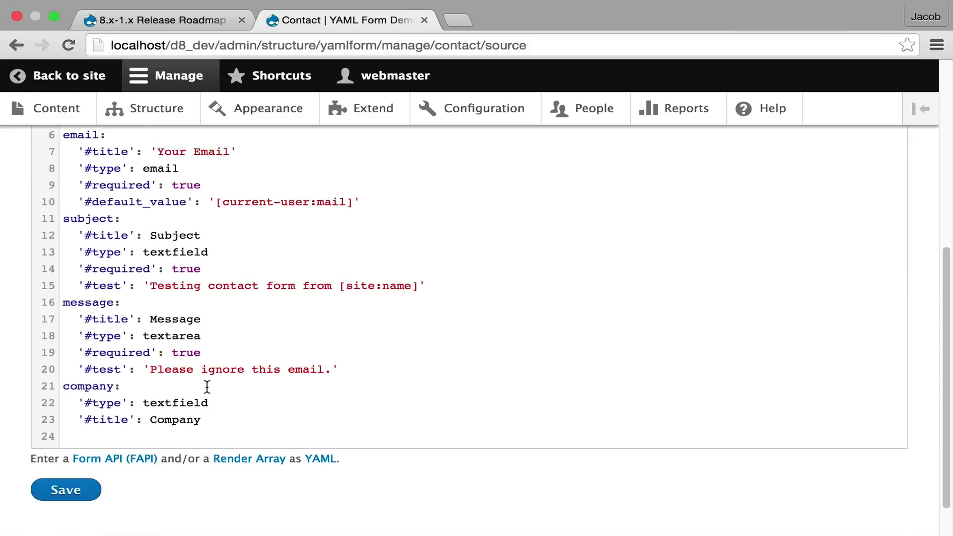
key("super+Left")
key("shift+Down")
key("shift+Down")
key("shift+Down")
key("super+c")
key("BackSpace")
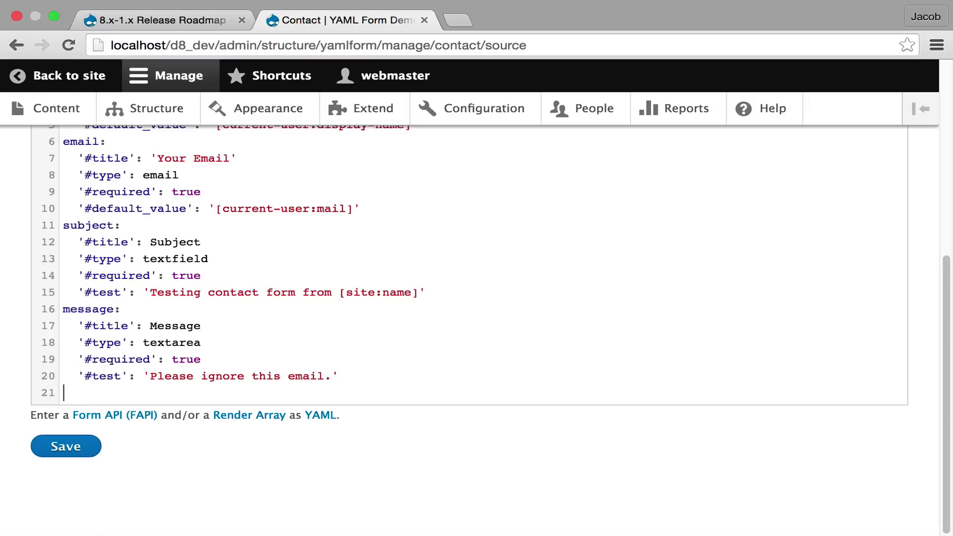
key("Up")
key("Up")
key("Up")
key("Up")
key("Up")
key("Up")
key("Up")
key("Up")
key("Up")
key("Up")
key("Up")
key("Up")
key("Up")
key("Up")
key("Up")
key("Up")
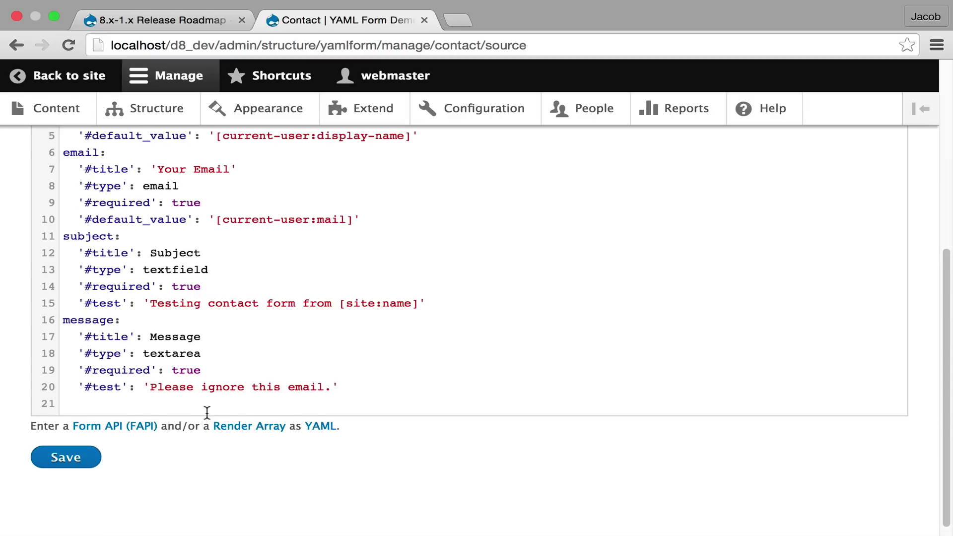
key("Up")
key("Up")
key("Up")
key("Up")
key("Up")
key("Down")
key("Down")
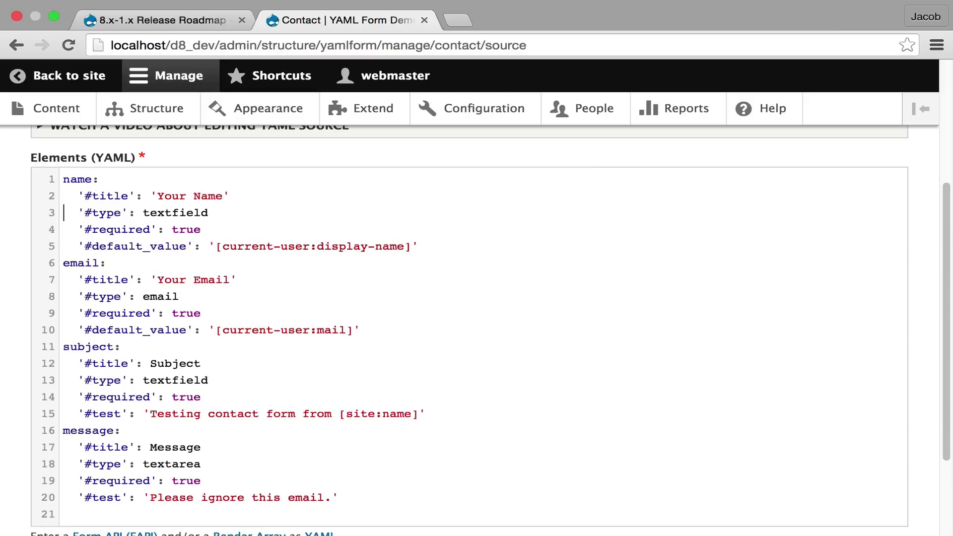
key("Down")
key("Down")
key("Down")
key("Return")
key("super+v")
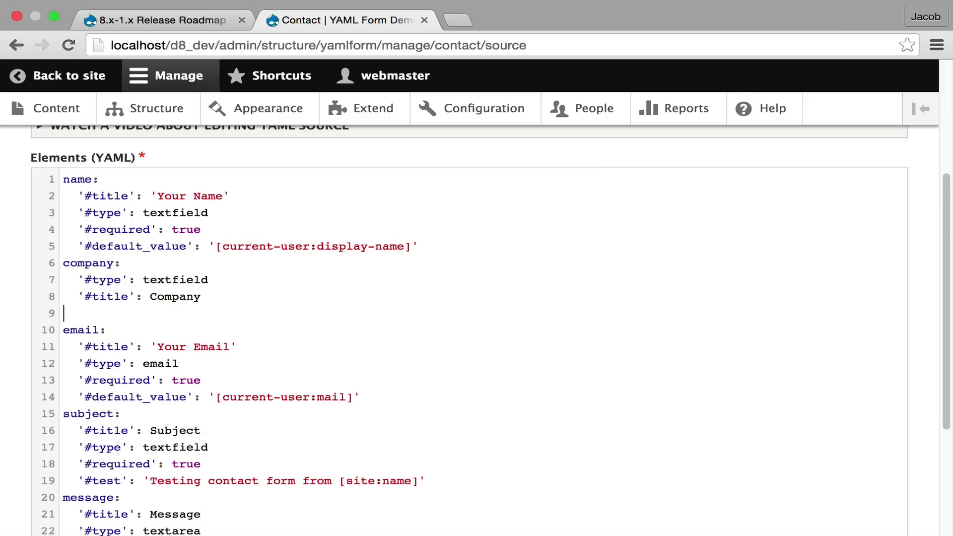
key("BackSpace")
Change the company title to 'Your Company' and add '#required': true
key("alt+Left")
key("alt+Left")
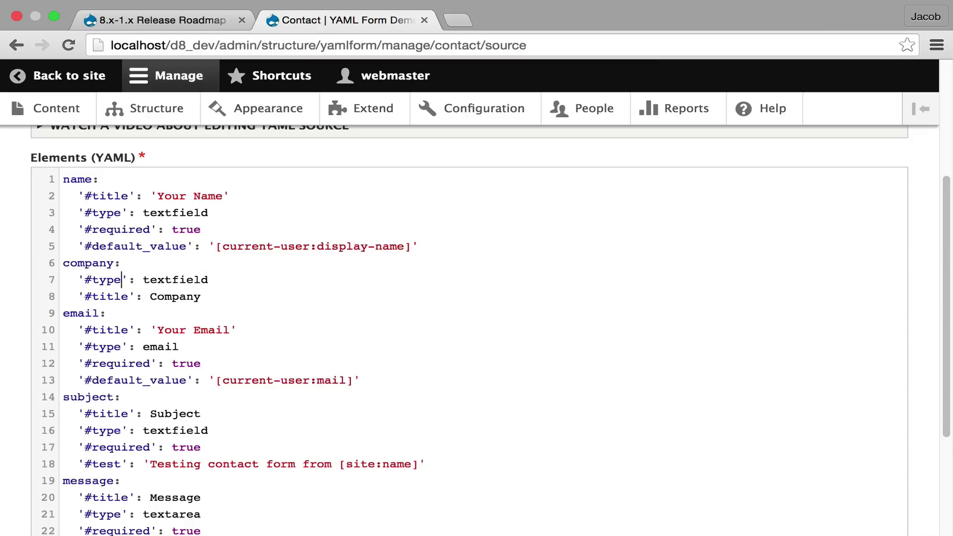
key("Right")
key("Right")
type("'Your")
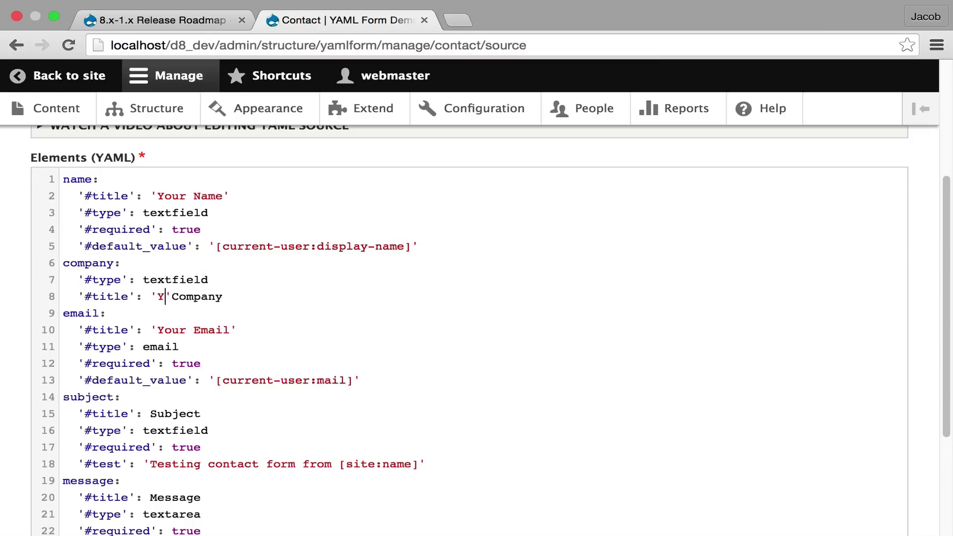
key("End")
type("'")
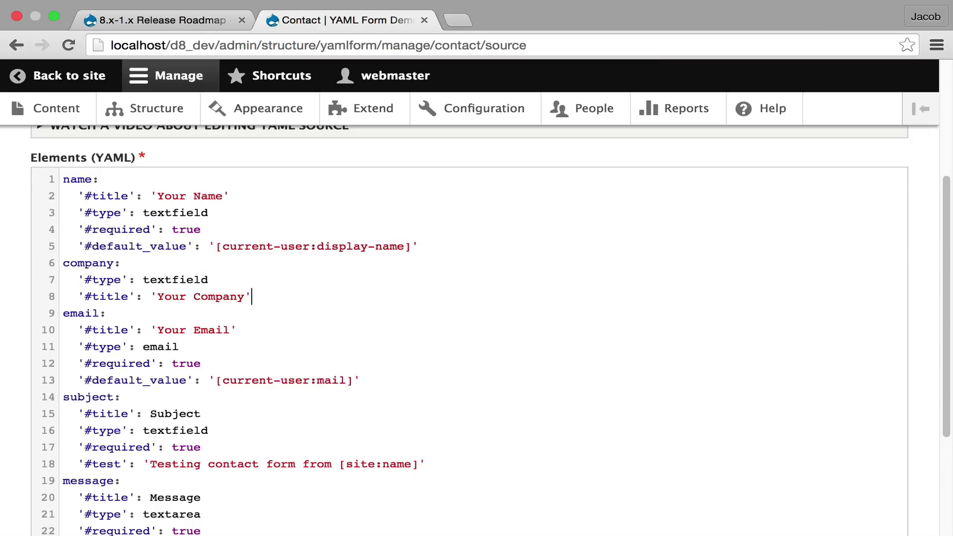
key("Return")
type("'#re")
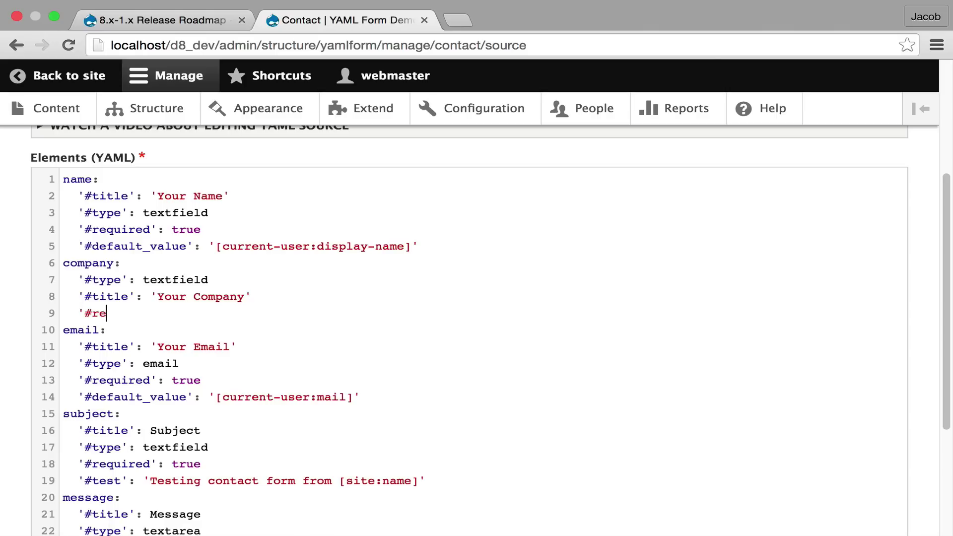
type("quired': true")
scroll(219, 289, "down", 4)
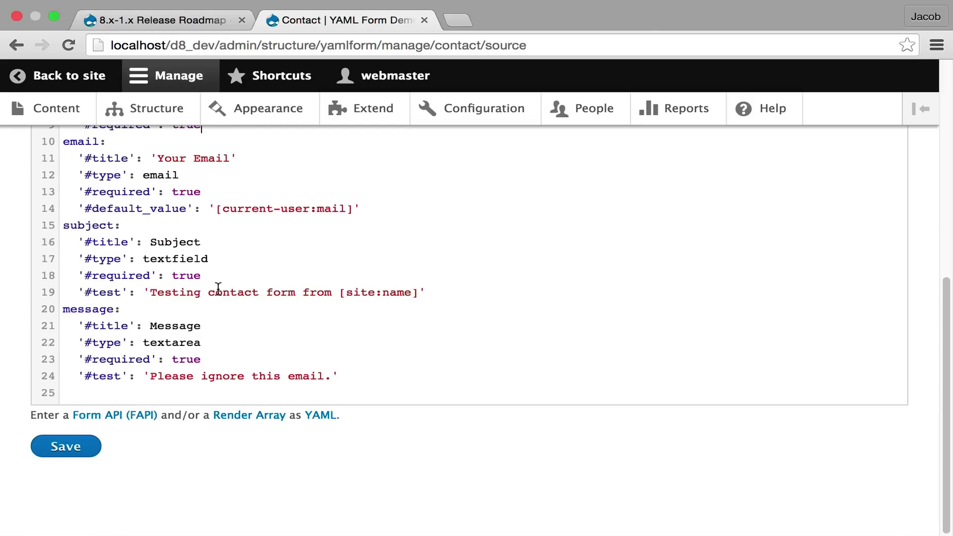
Save the YAML, confirm Your Company appears after Your Name on the form, then return to editing
left_click(77, 437)
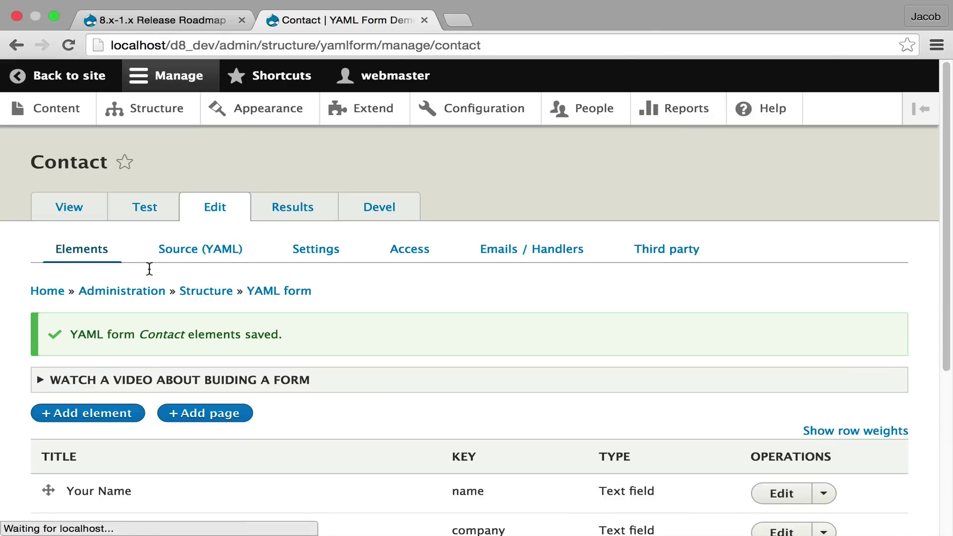
left_click(83, 207)
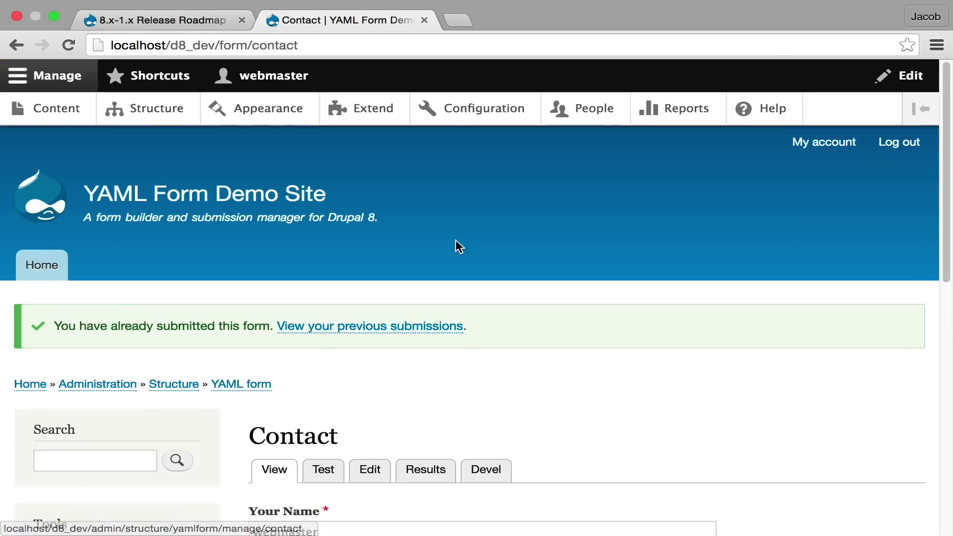
scroll(455, 240, "down", 3)
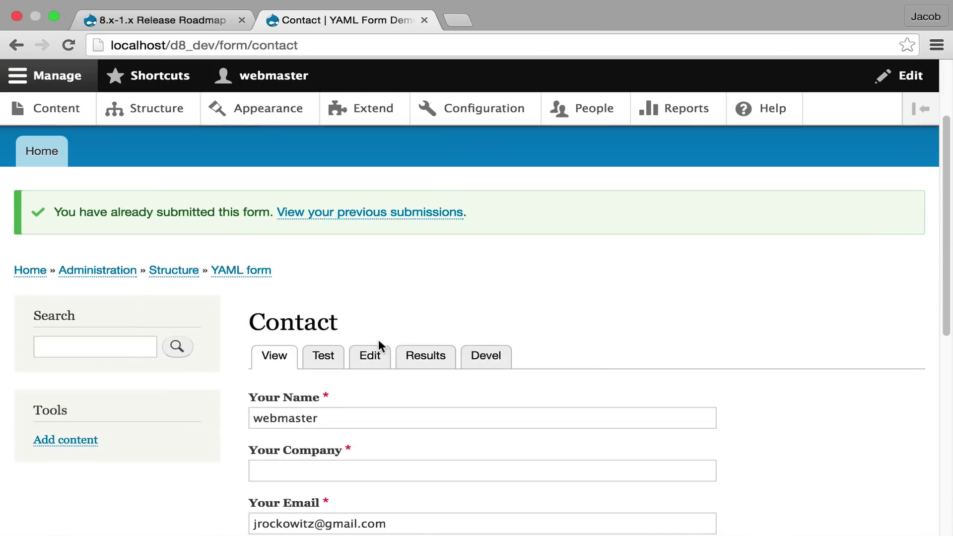
left_click(377, 361)
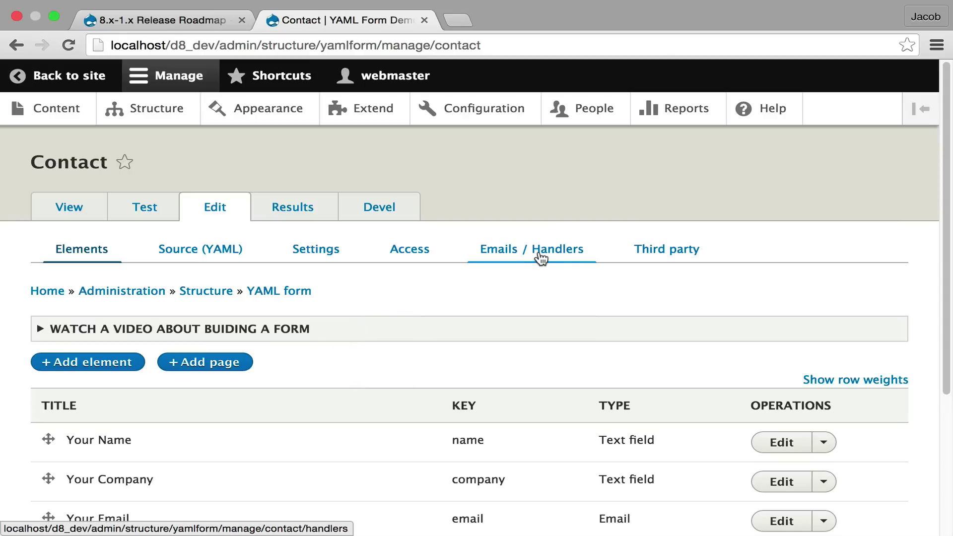
Add a Debug handler, titled Debug, to the Contact form's handlers and save it
left_click(533, 255)
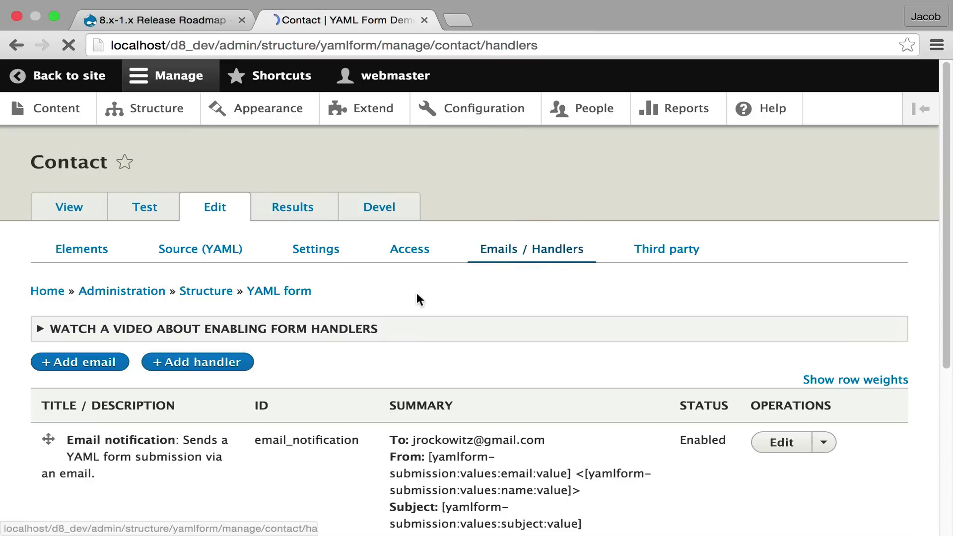
scroll(417, 288, "down", 3)
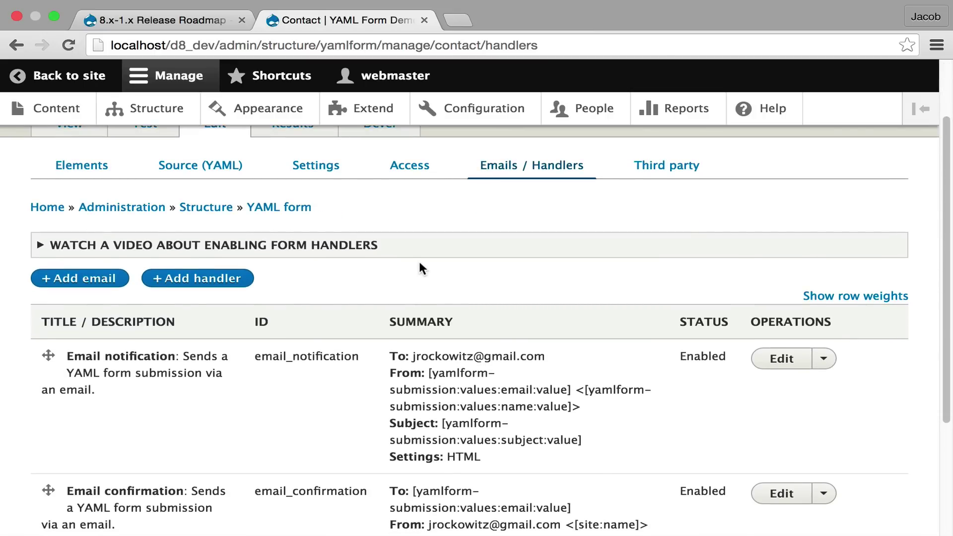
left_click(201, 279)
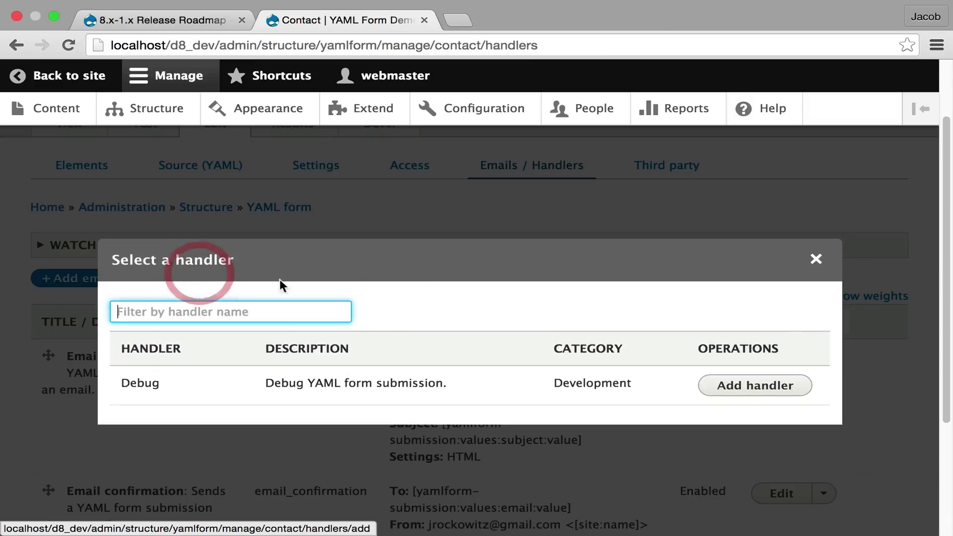
left_click(745, 386)
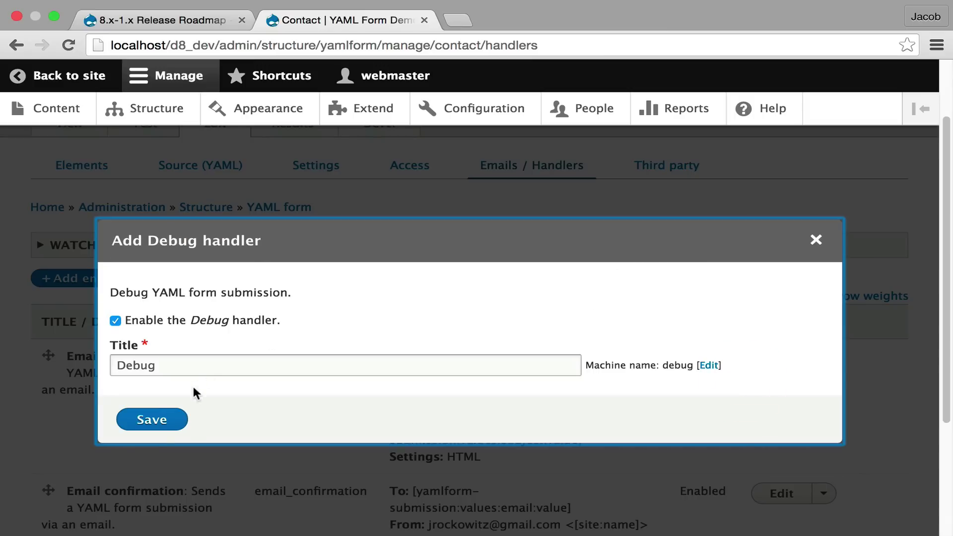
left_click(158, 419)
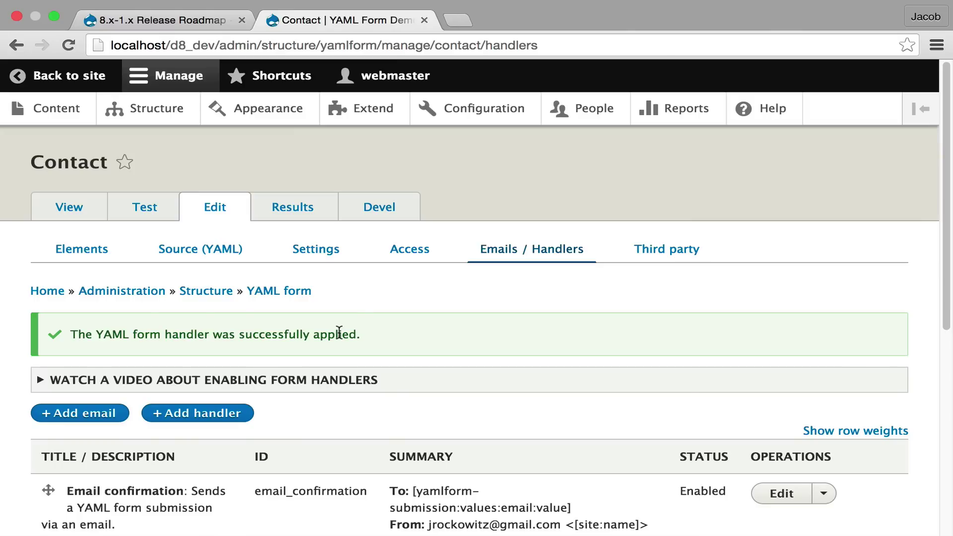
scroll(511, 364, "down", 5)
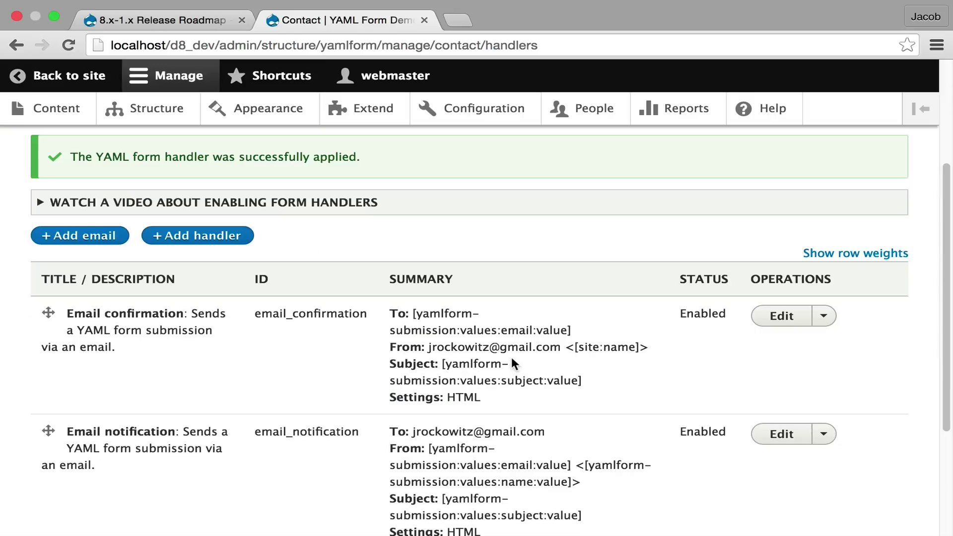
scroll(493, 362, "up", 5)
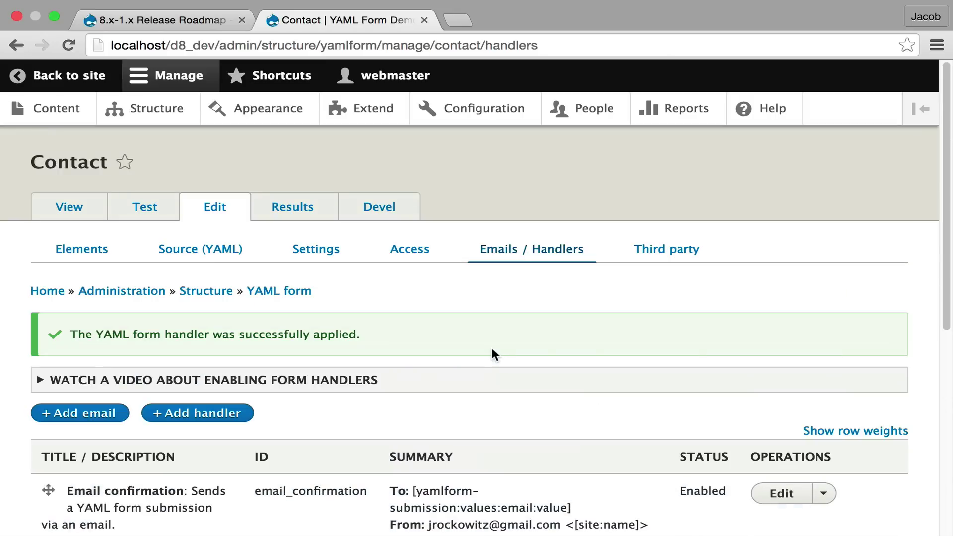
Open the Contact form's Test page and review its prepopulated fields, including the sample email
left_click(144, 207)
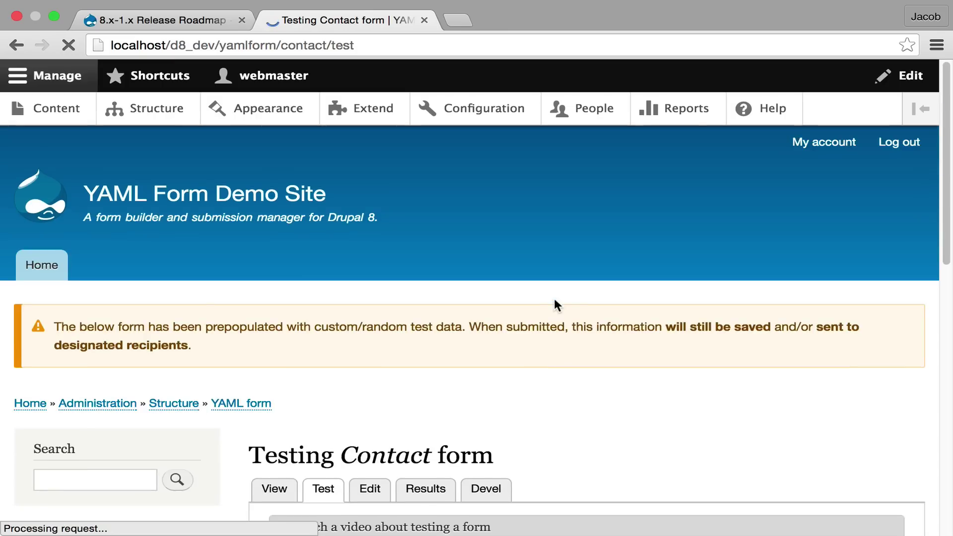
scroll(553, 297, "down", 4)
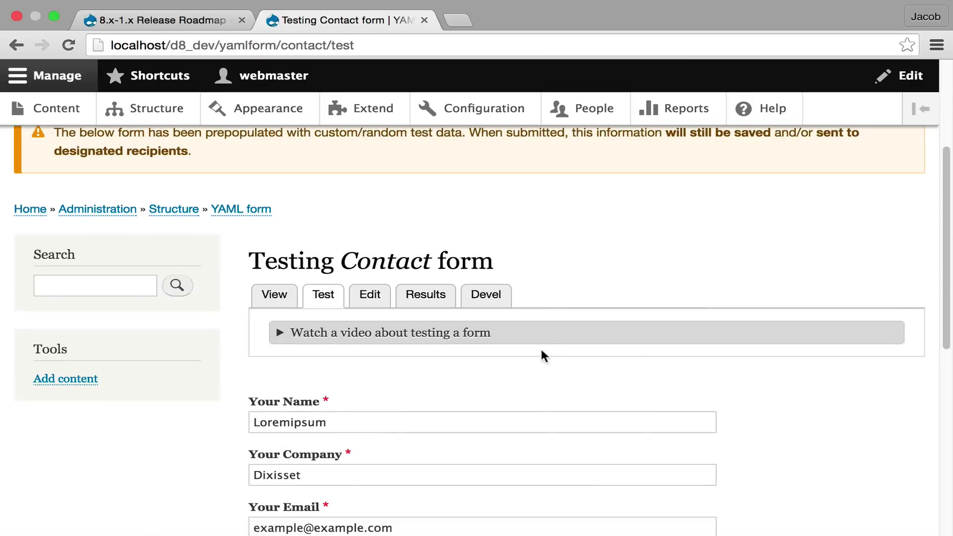
scroll(529, 389, "down", 1)
scroll(529, 392, "down", 2)
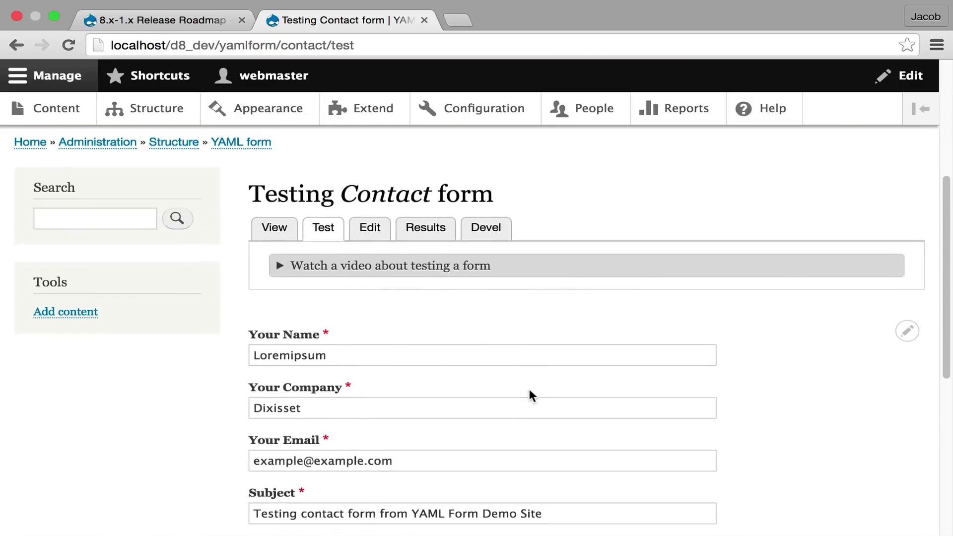
left_click(460, 388)
left_click_drag(460, 388, 191, 370)
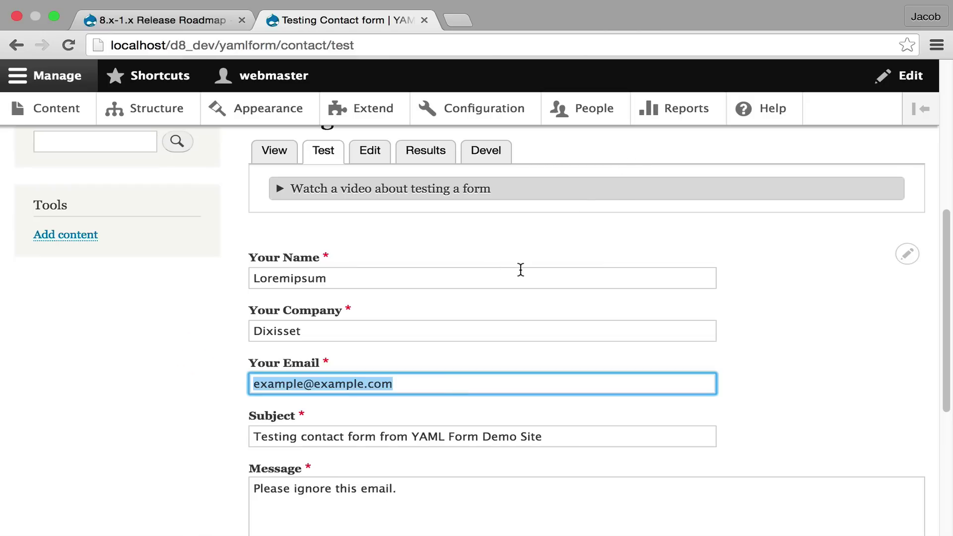
Send the test message and select the submitted values shown in the debug output
scroll(519, 270, "down", 4)
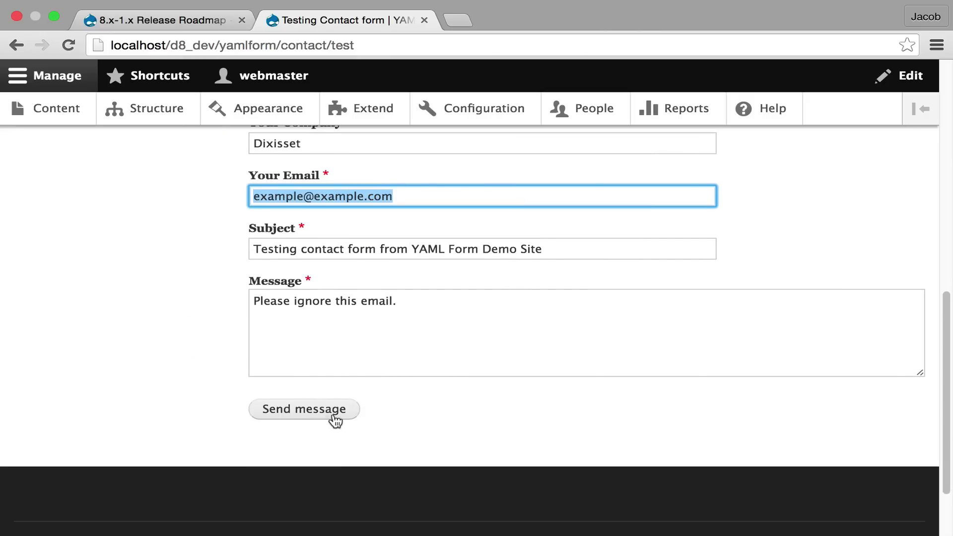
left_click(335, 419)
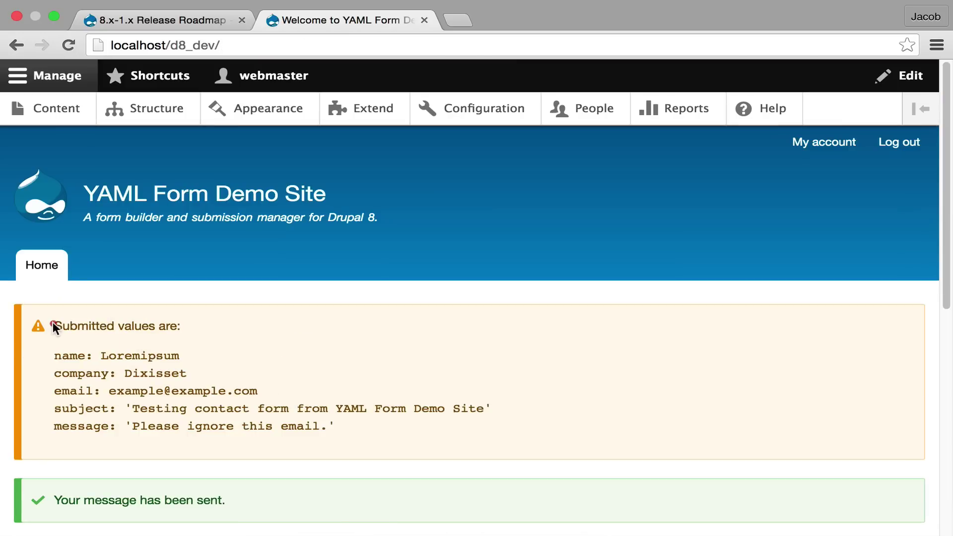
left_click_drag(53, 324, 368, 424)
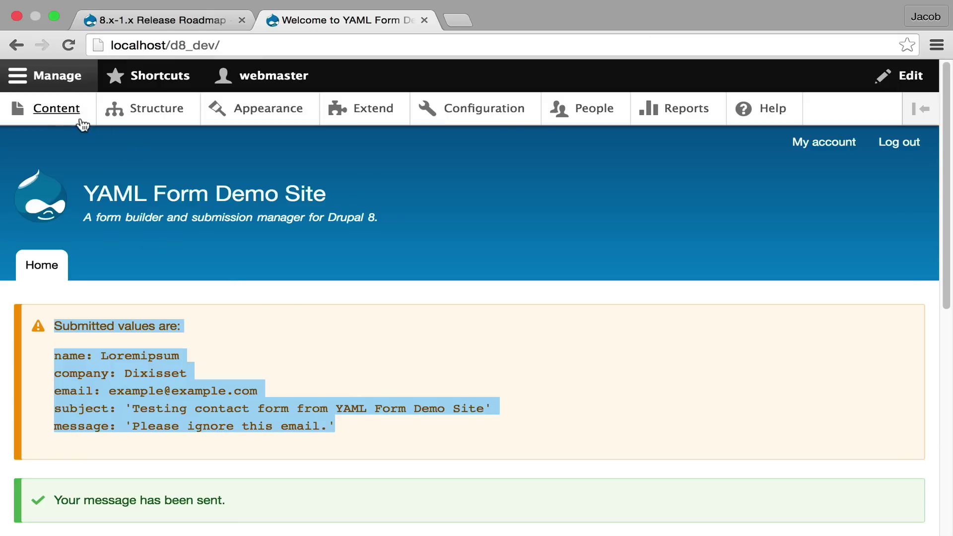
Return to the YAML forms overview and play the 'Managing forms' help video
left_click(16, 45)
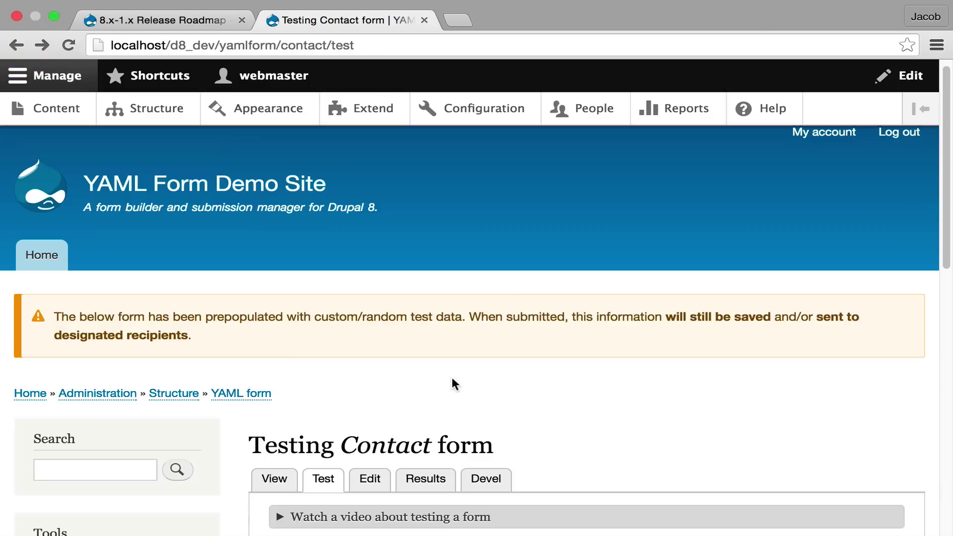
left_click(257, 394)
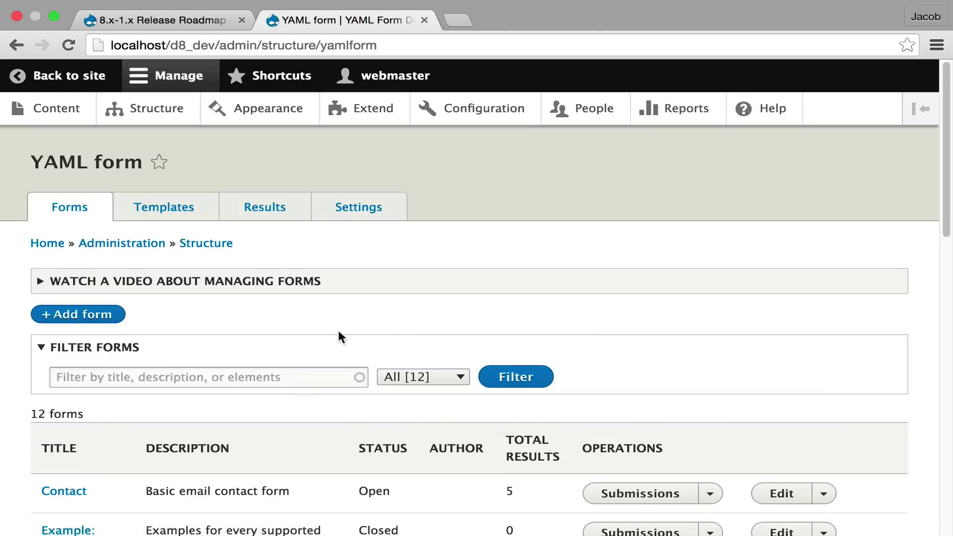
left_click(375, 290)
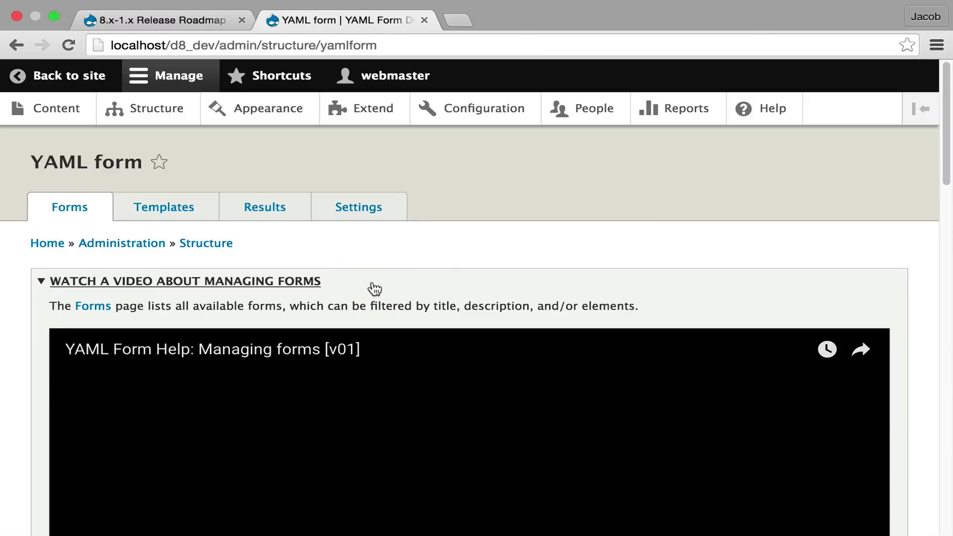
scroll(372, 283, "down", 2)
scroll(457, 447, "down", 5)
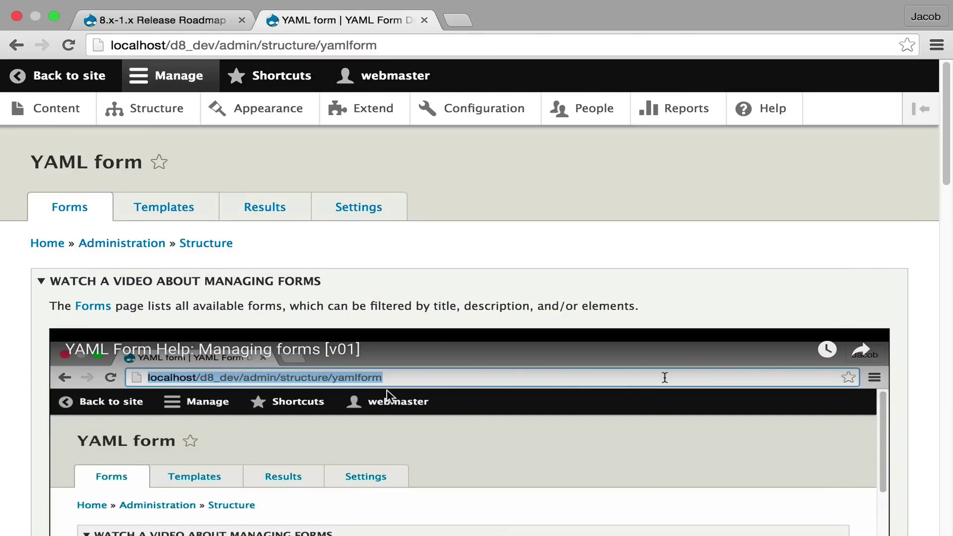
Go from the Help overview to the YAML Form help page and reach its Enabling form handlers section
left_click(780, 113)
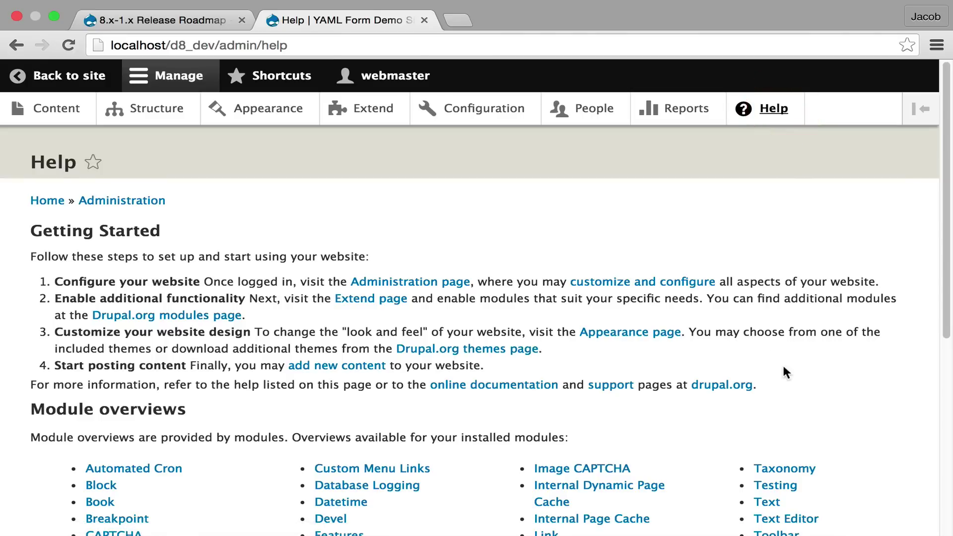
scroll(782, 367, "down", 7)
left_click(788, 292)
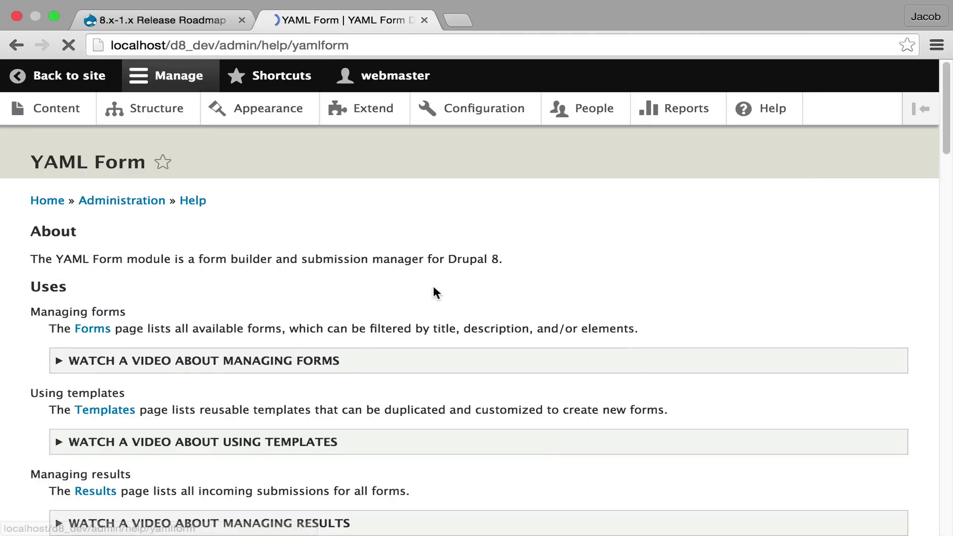
scroll(354, 255, "down", 5)
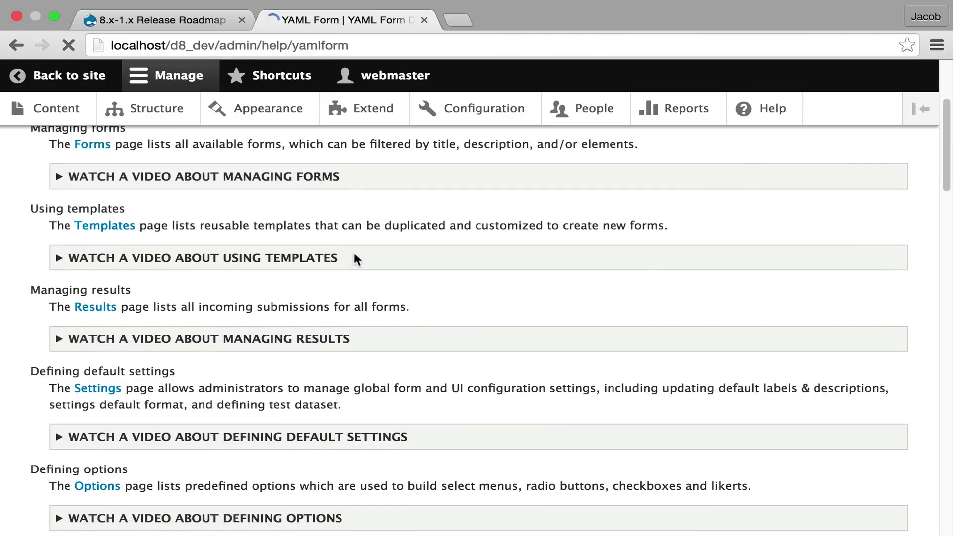
scroll(355, 257, "down", 5)
scroll(356, 260, "down", 6)
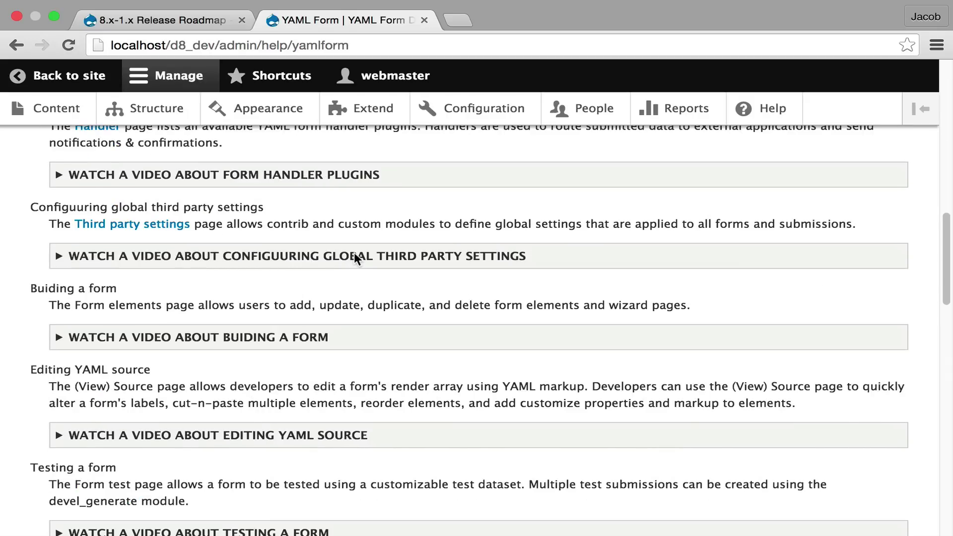
scroll(354, 254, "down", 8)
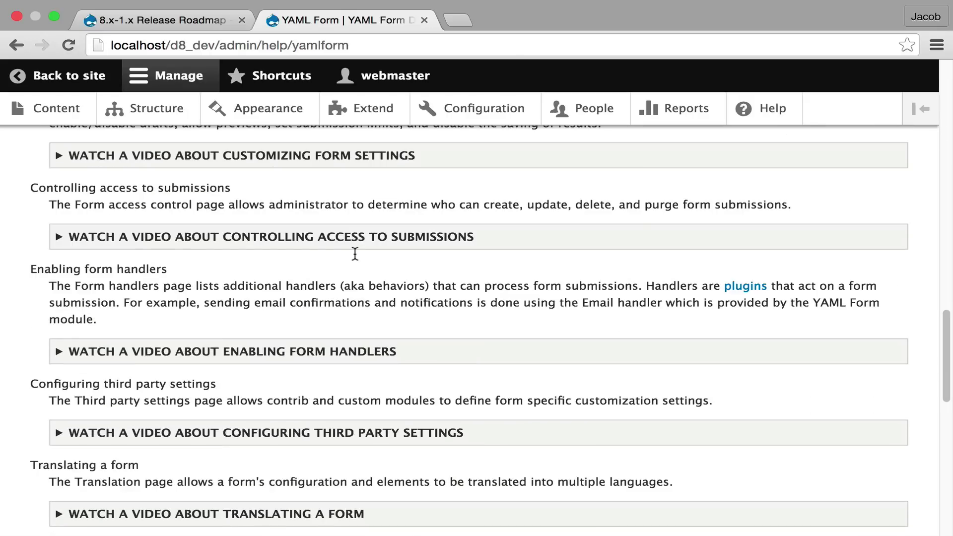
scroll(354, 253, "down", 1)
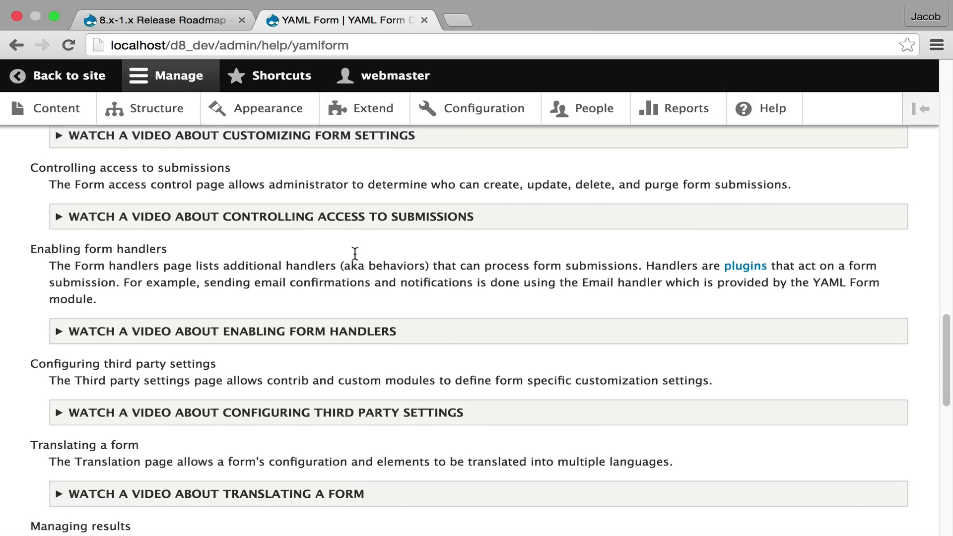